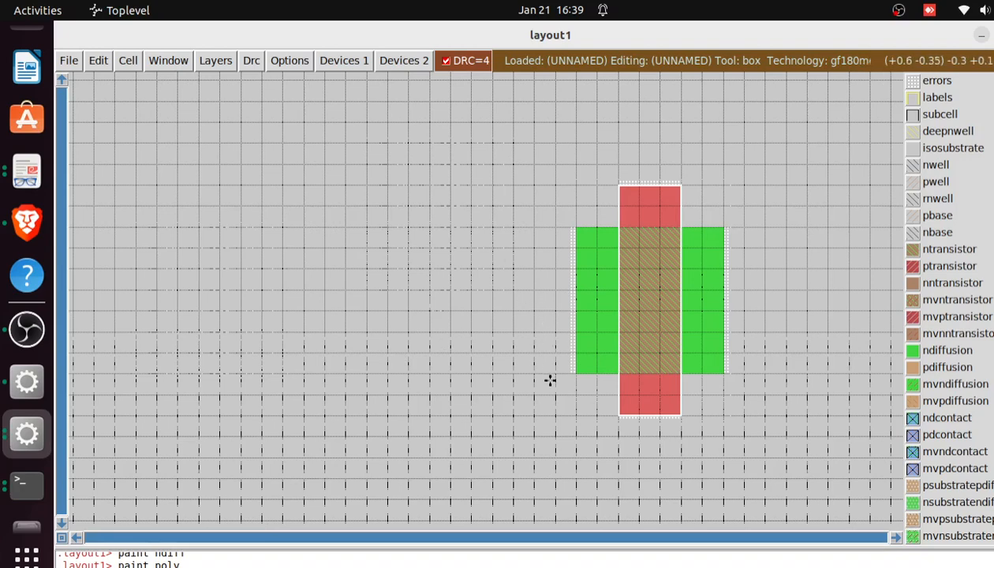
{"action": "left_click", "coordinate": [546, 380]}
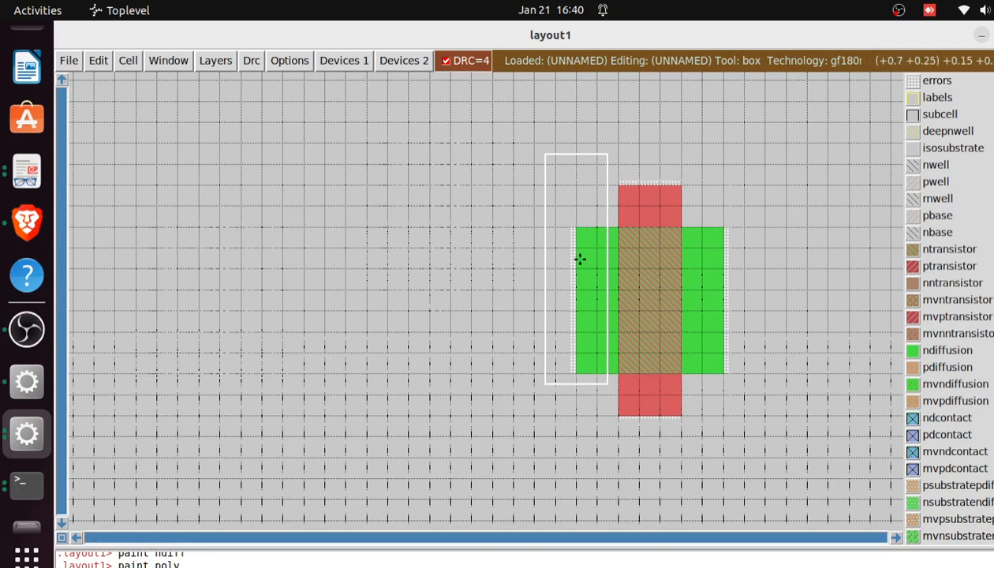
{"action": "left_click", "coordinate": [596, 207]}
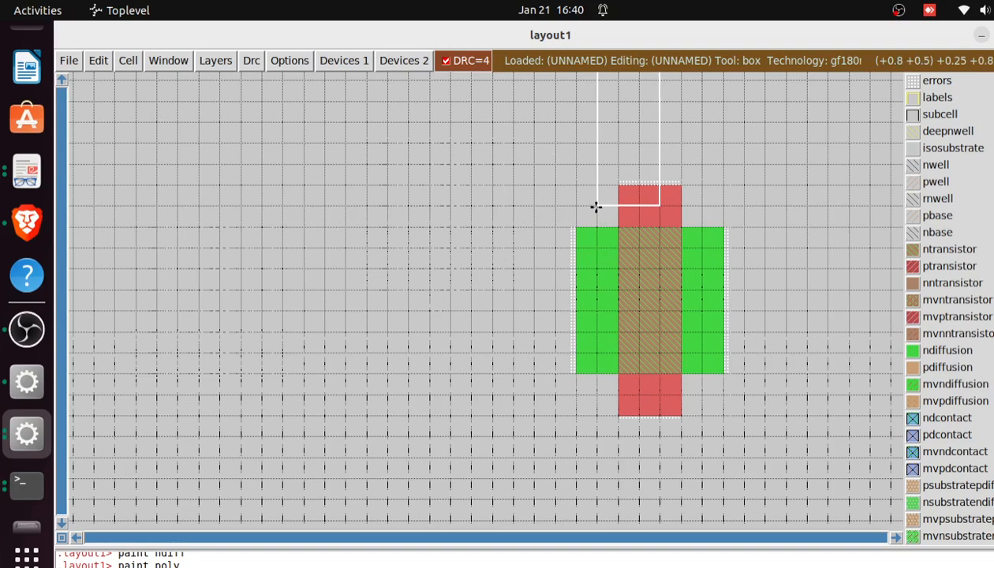
{"action": "left_click", "coordinate": [535, 395]}
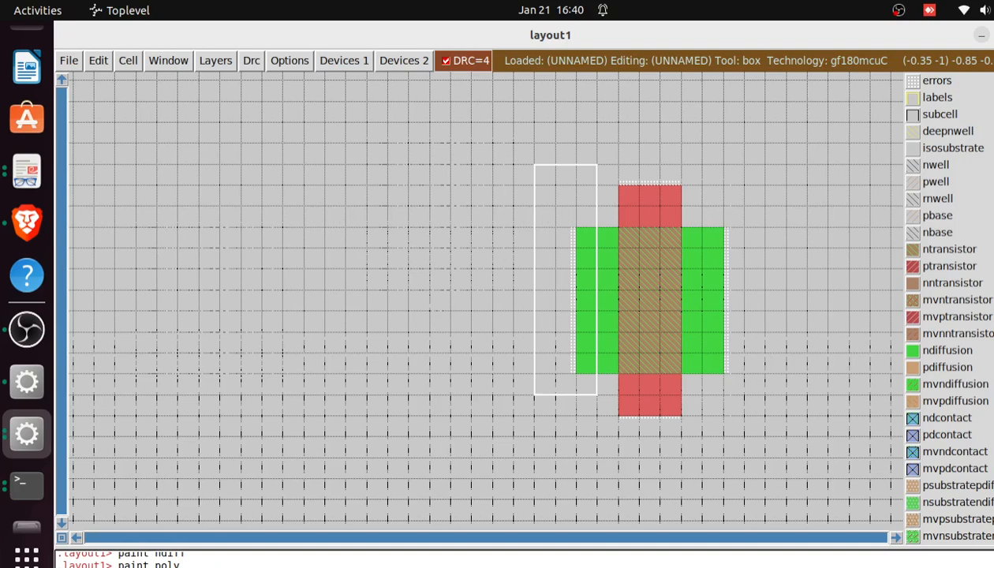
- Run "drc find" to locate a DRC error on the transistor and enlarge the console area to read its explanation
{"action": "key", "text": "Return"}
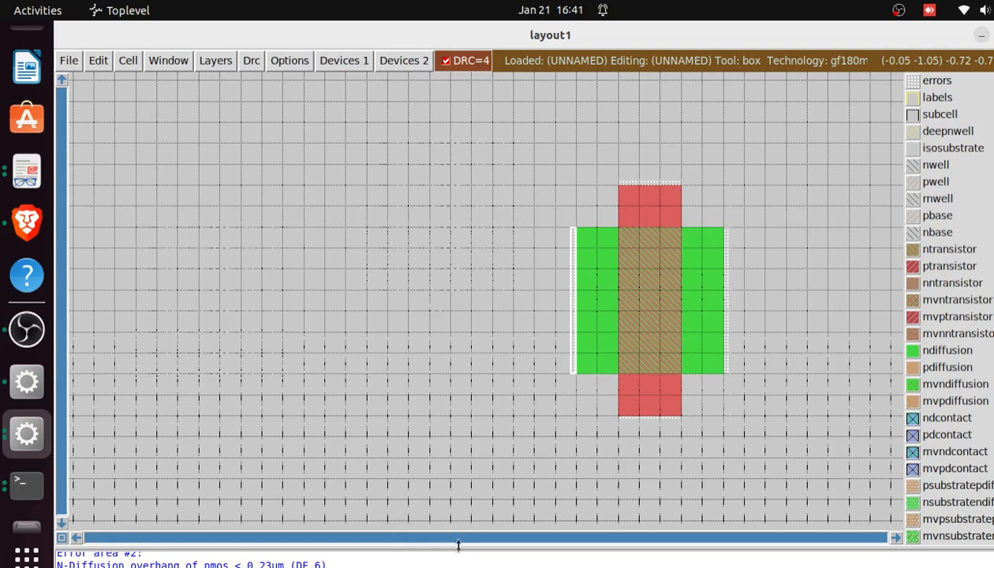
{"action": "mouse_move", "coordinate": [457, 545]}
{"action": "left_mouse_down"}
{"action": "mouse_move", "coordinate": [442, 344]}
{"action": "mouse_move", "coordinate": [455, 506]}
{"action": "mouse_move", "coordinate": [441, 551]}
{"action": "left_mouse_up"}
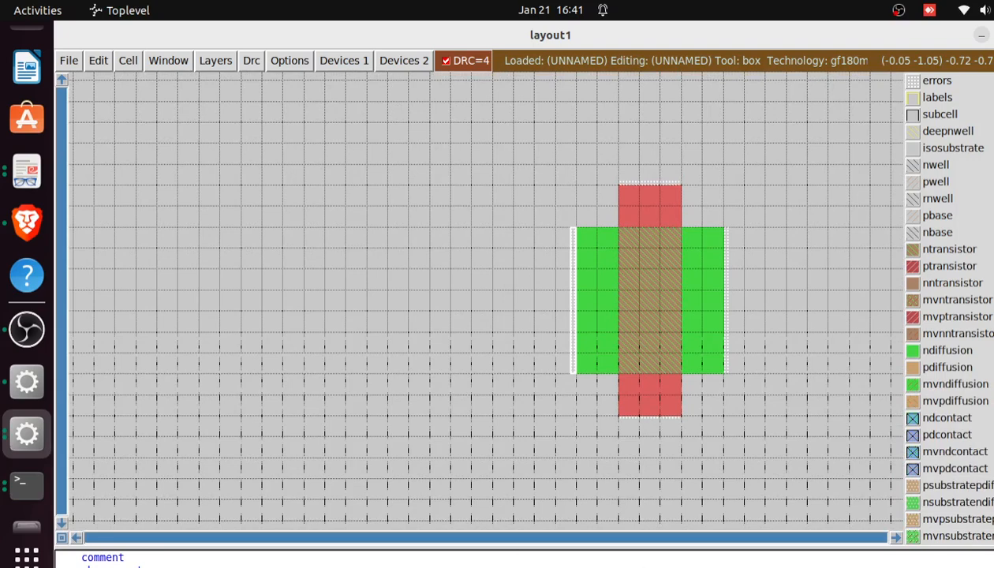
{"action": "scroll", "coordinate": [505, 559], "scroll_direction": "down", "scroll_amount": 6}
{"action": "scroll", "coordinate": [505, 559], "scroll_direction": "down", "scroll_amount": 6}
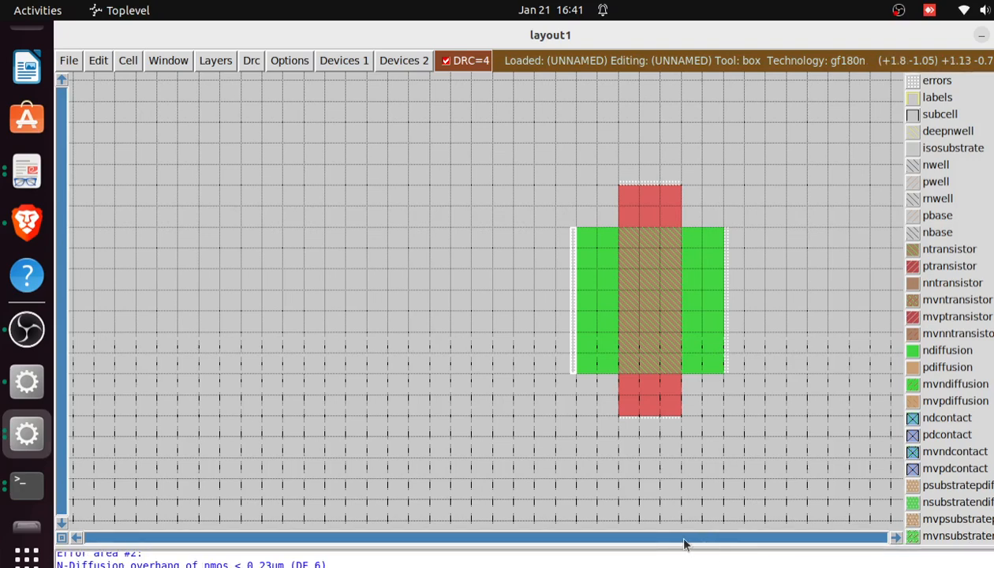
{"action": "left_click_drag", "start_coordinate": [682, 543], "coordinate": [677, 527]}
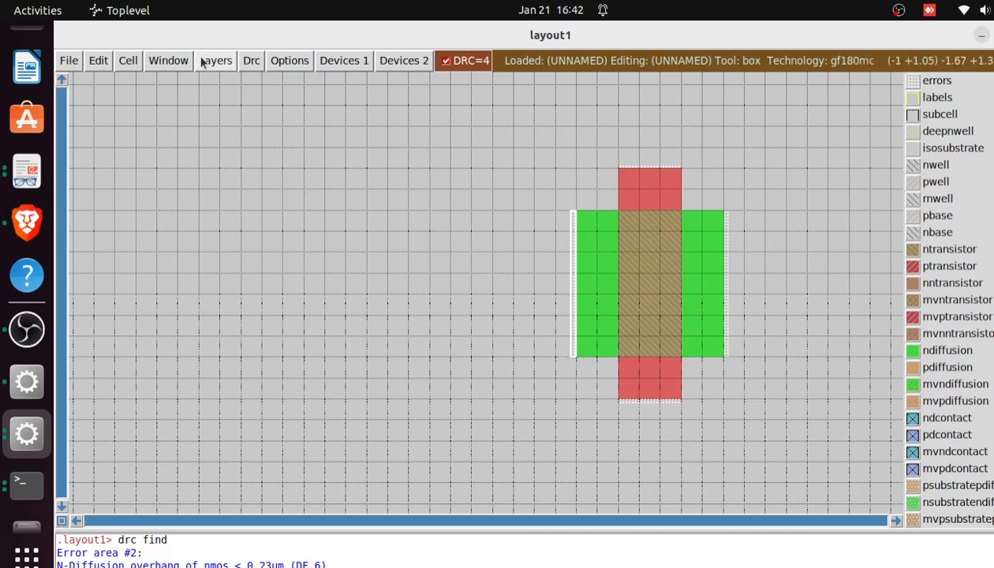
- Set the layout grid spacing to 0.10 um
{"action": "left_click", "coordinate": [173, 63]}
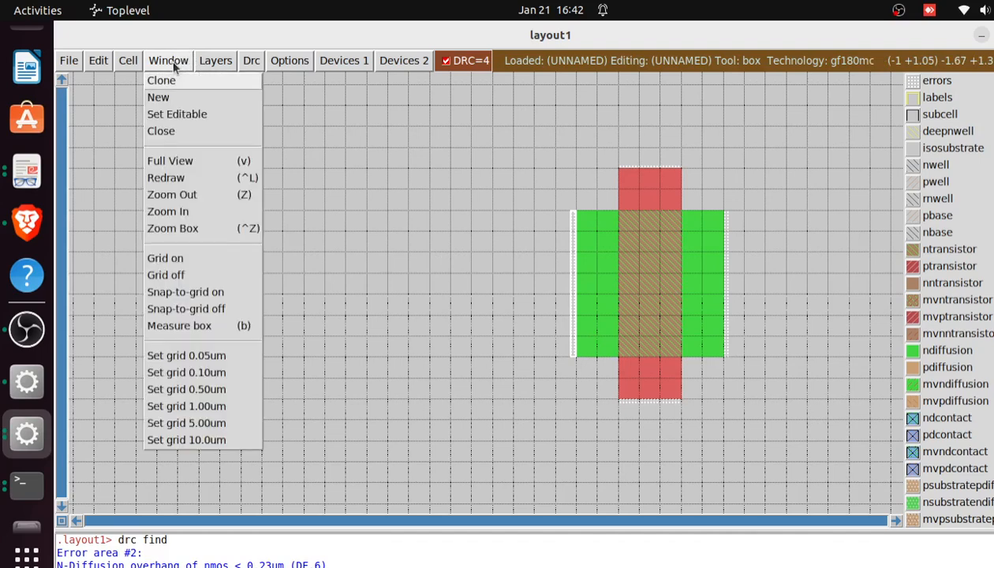
{"action": "left_click", "coordinate": [211, 374]}
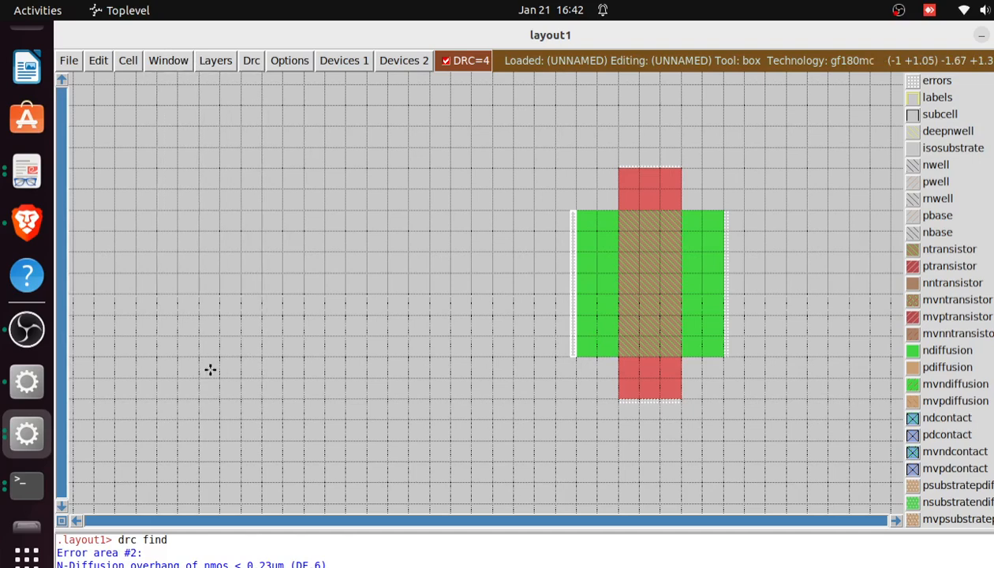
{"action": "left_click", "coordinate": [167, 69]}
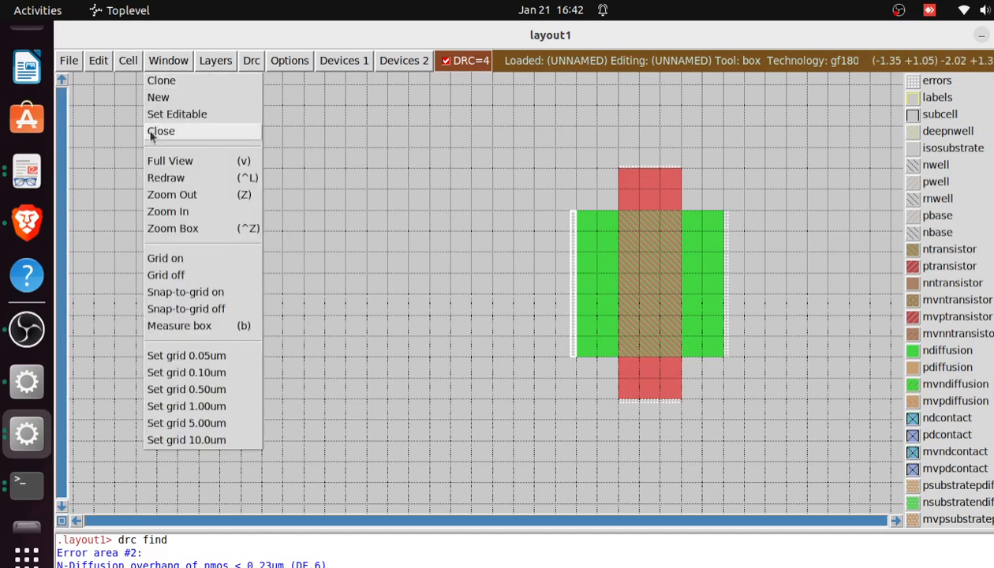
{"action": "left_click", "coordinate": [206, 374]}
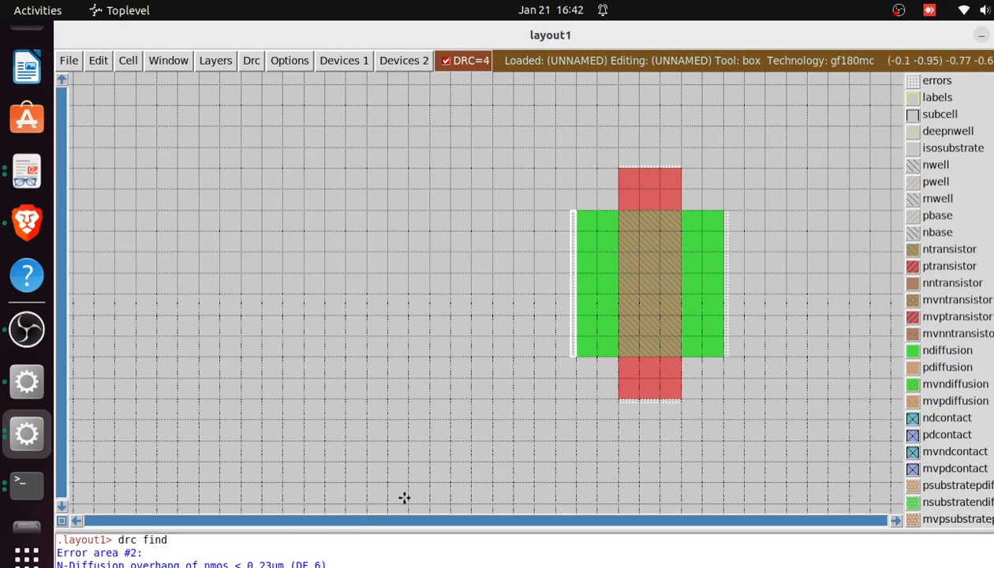
- Extend the n-diffusion by 0.2 um on both sides of the gate by painting ndiff over its full height
{"action": "left_click", "coordinate": [535, 359]}
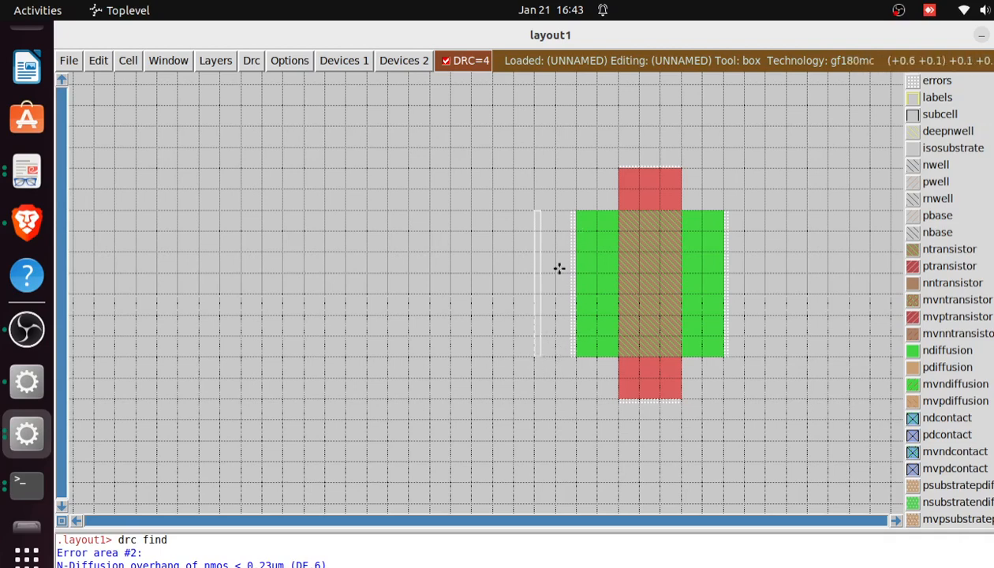
{"action": "right_click", "coordinate": [577, 211]}
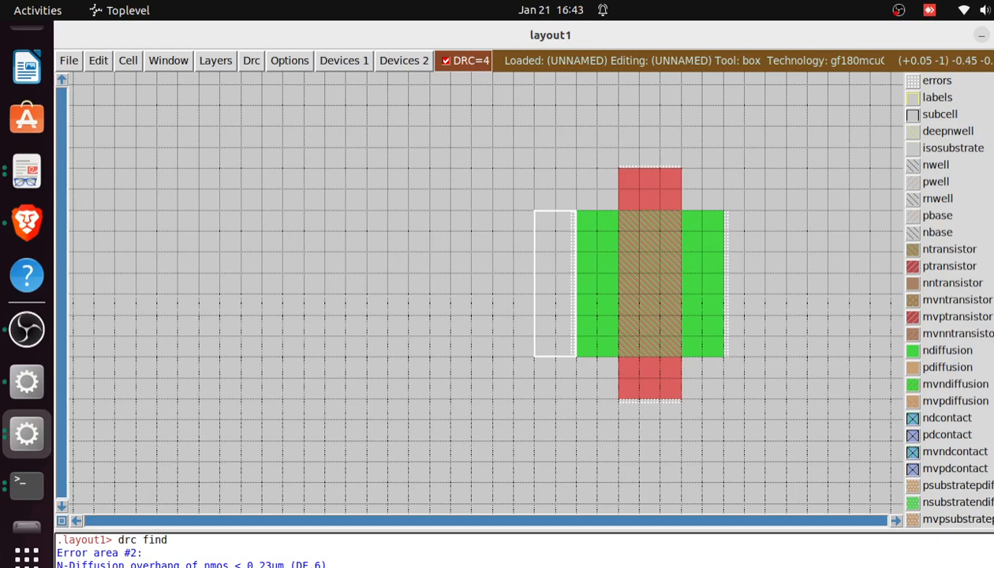
{"action": "key", "text": "Return"}
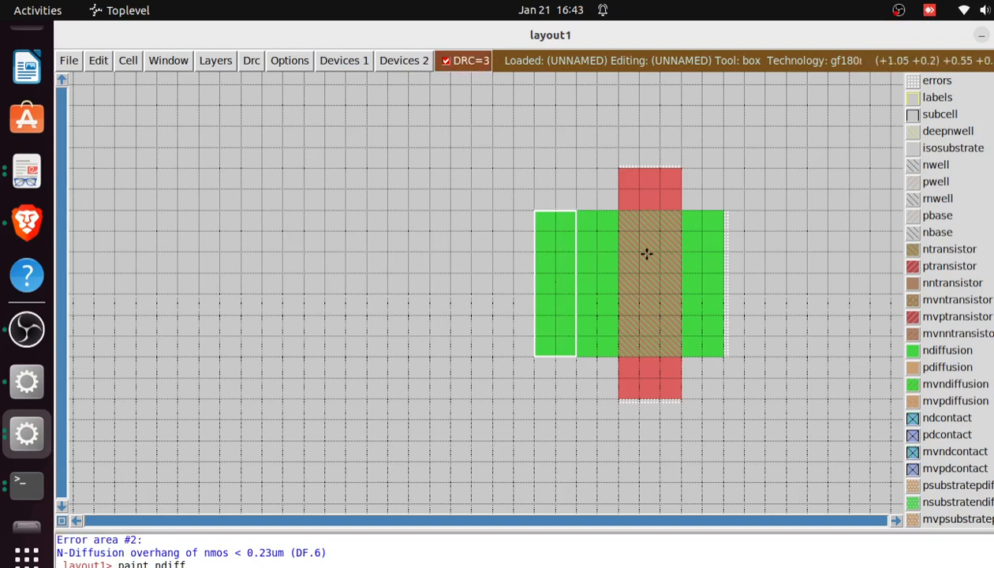
{"action": "left_click", "coordinate": [724, 357]}
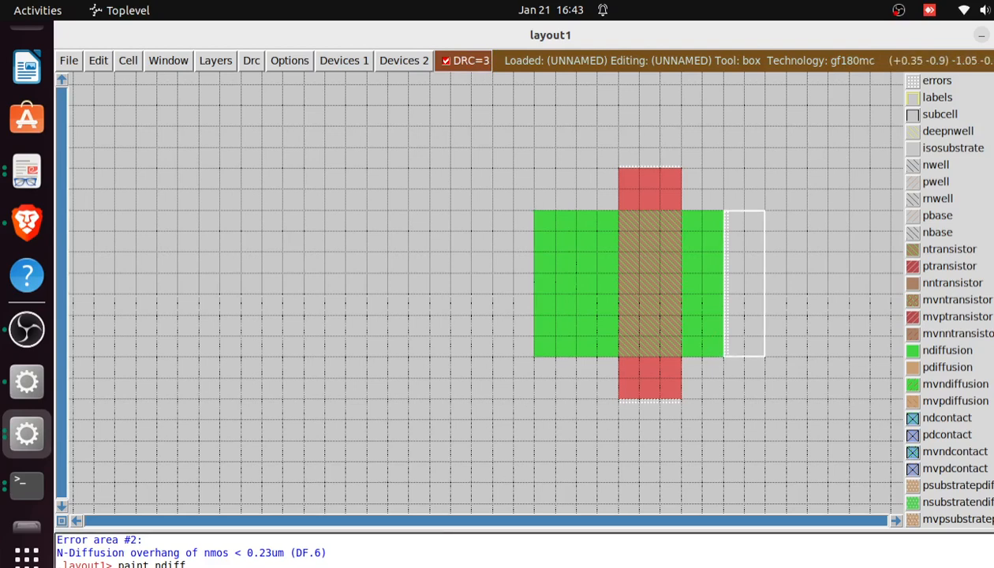
{"action": "key", "text": "Return"}
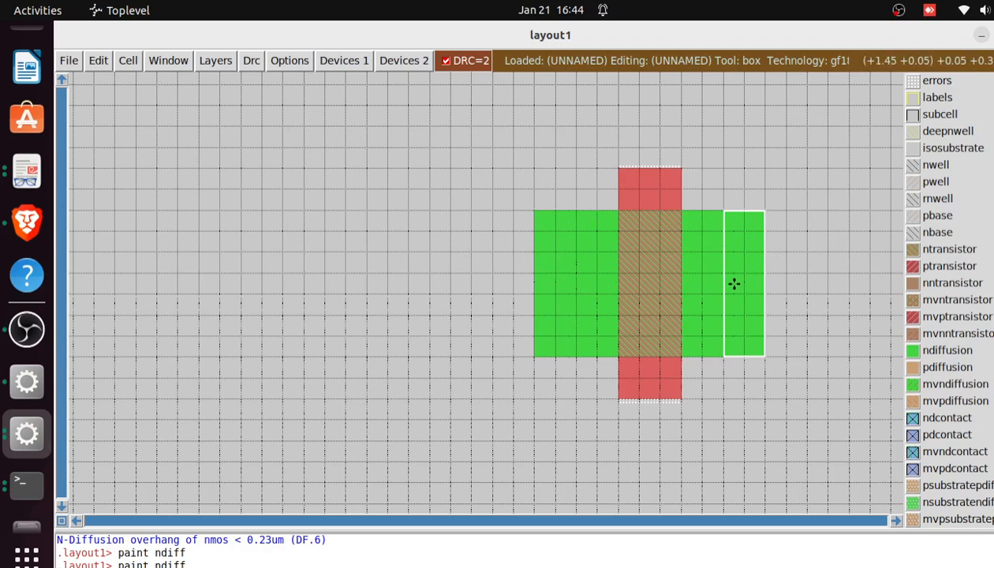
- Box the upper end of the poly gate and run "drc why" to query its design rule violation
{"action": "left_click", "coordinate": [599, 187]}
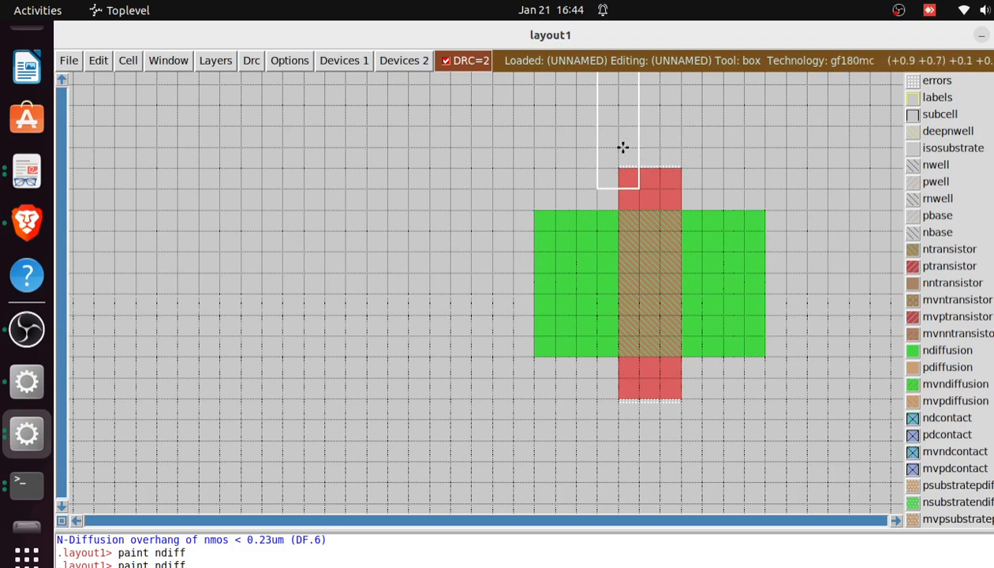
{"action": "right_click", "coordinate": [700, 126]}
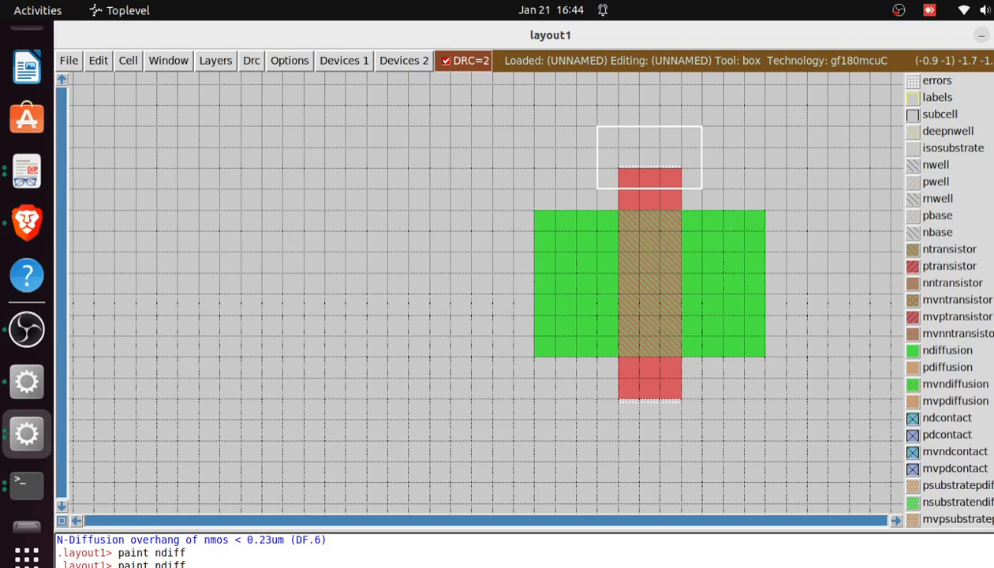
{"action": "type", "text": "drc why"}
{"action": "key", "text": "Return"}
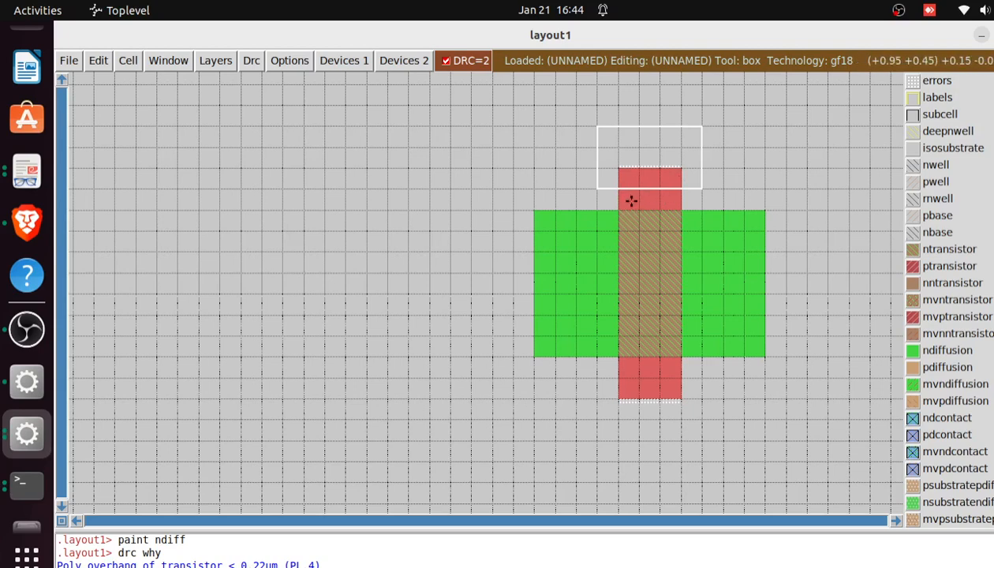
- Extend the poly gate by 0.1 um at both its upper and lower ends by painting poly across the gate's width
{"action": "left_click", "coordinate": [534, 200]}
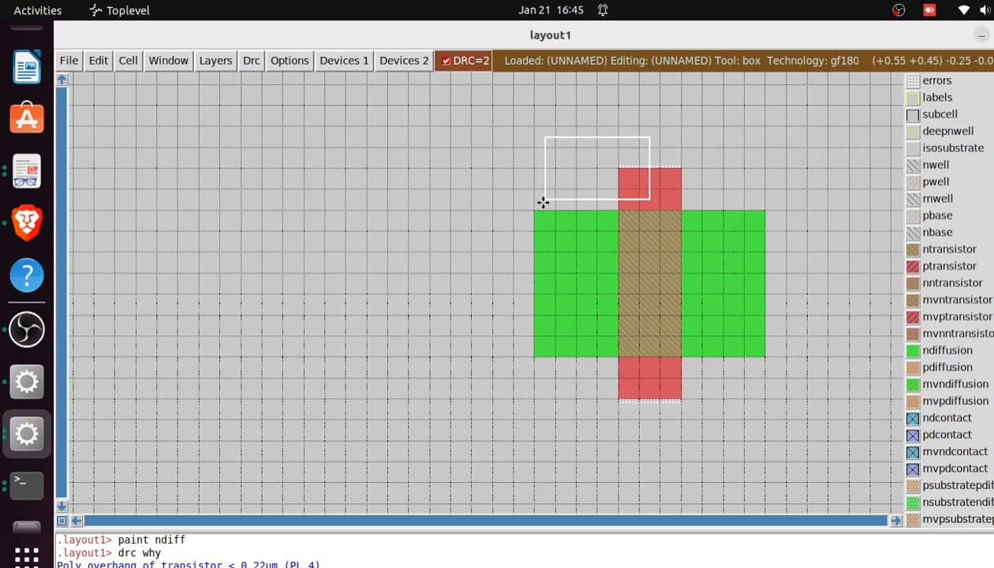
{"action": "left_click", "coordinate": [462, 200]}
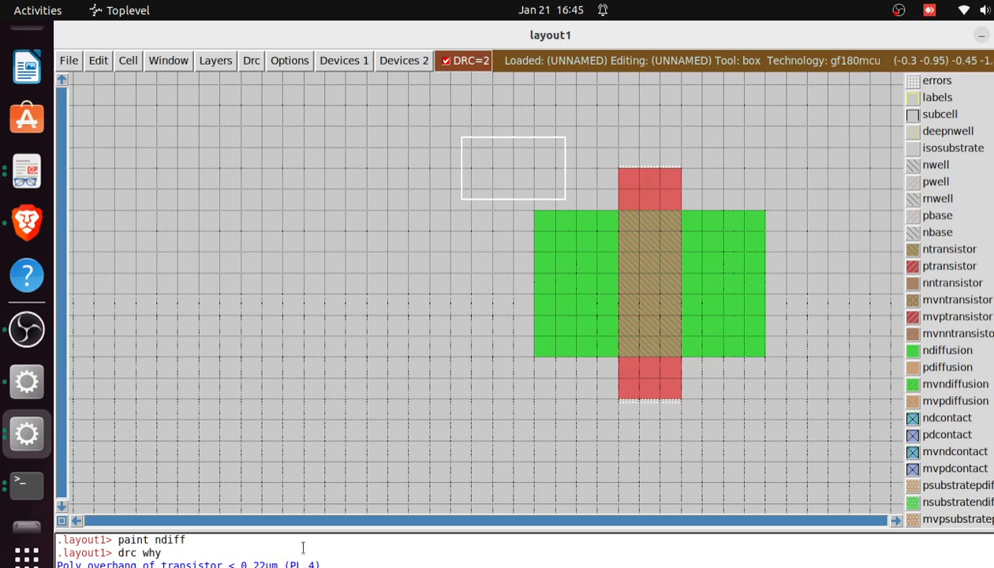
{"action": "left_click", "coordinate": [618, 188]}
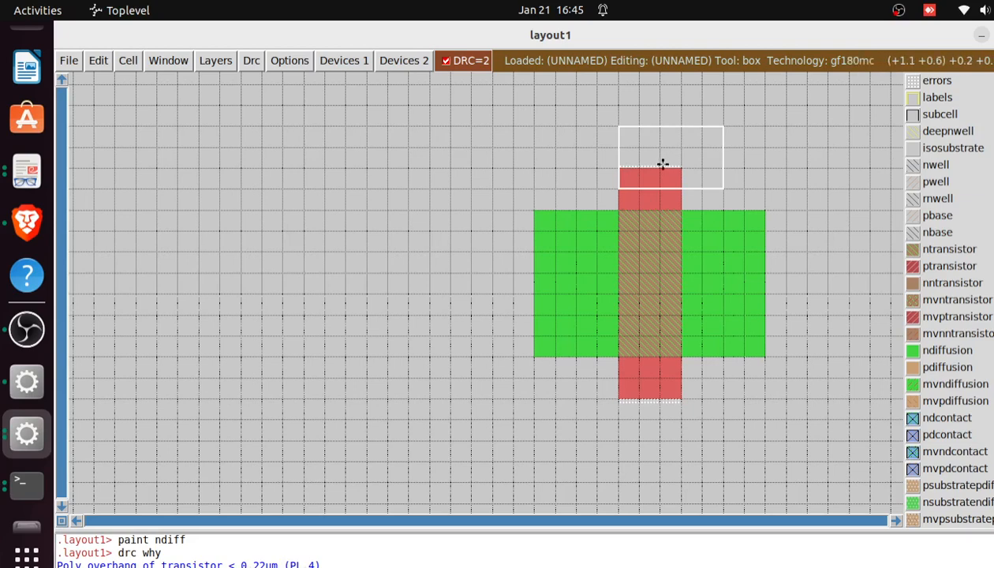
{"action": "left_click", "coordinate": [619, 168]}
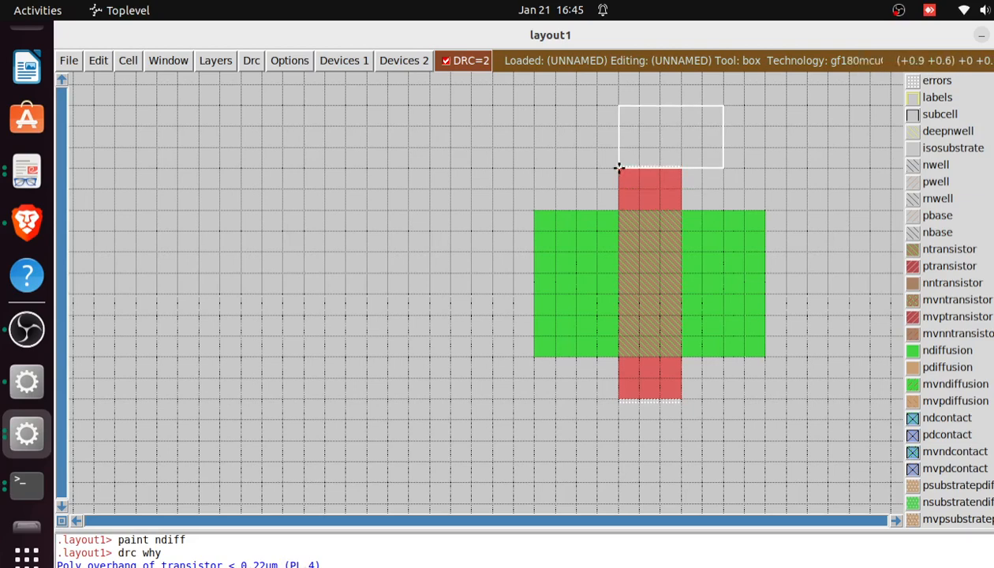
{"action": "right_click", "coordinate": [681, 148]}
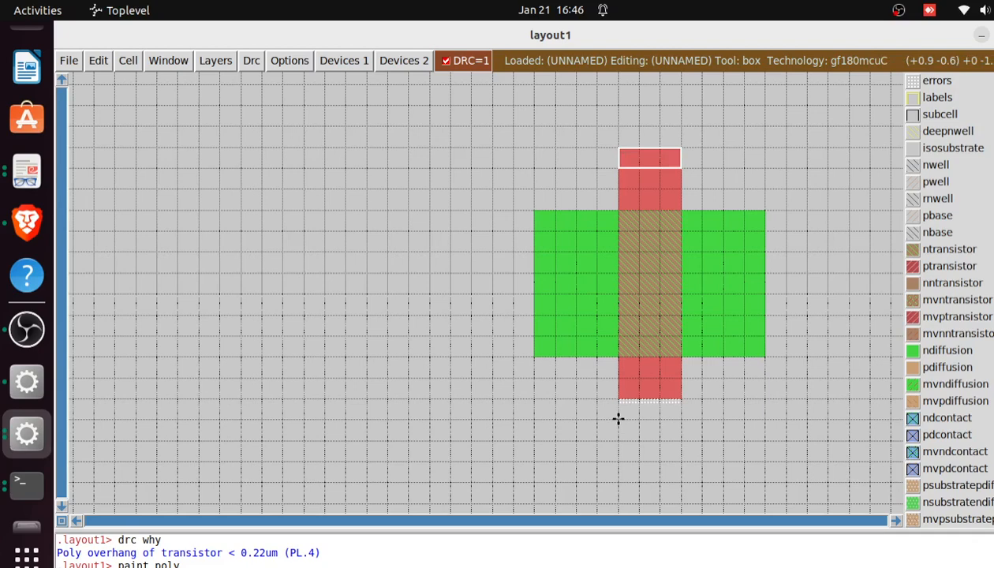
{"action": "left_click", "coordinate": [618, 419]}
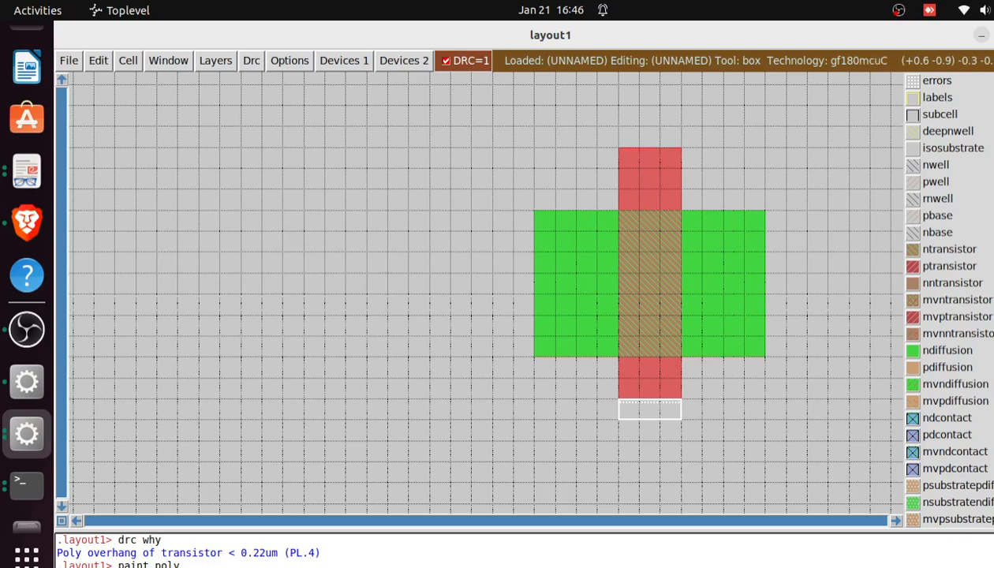
{"action": "key", "text": "Return"}
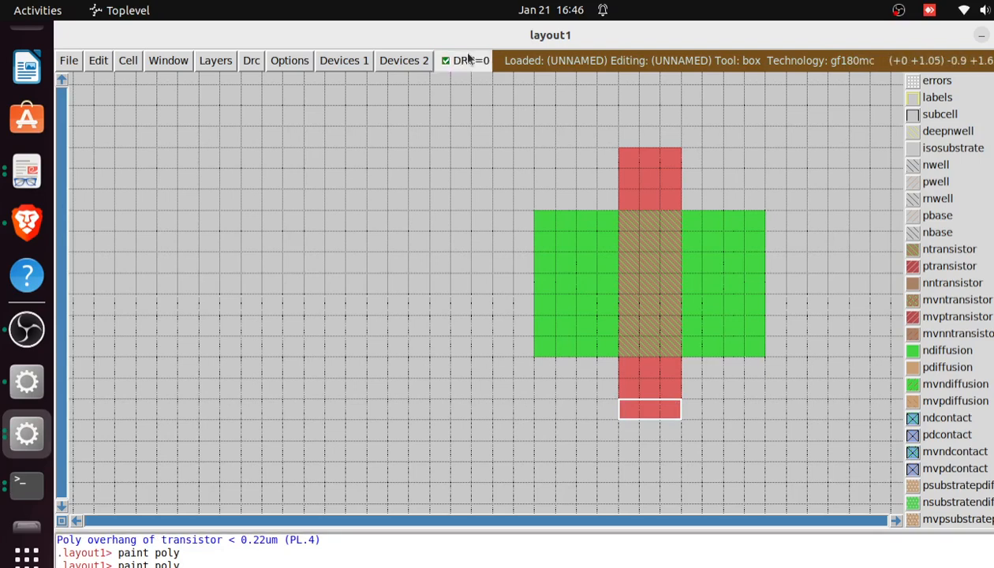
- Place the box in the empty area up and left of the transistor and open the parameters for a new nMOSFET device
{"action": "left_click", "coordinate": [465, 329]}
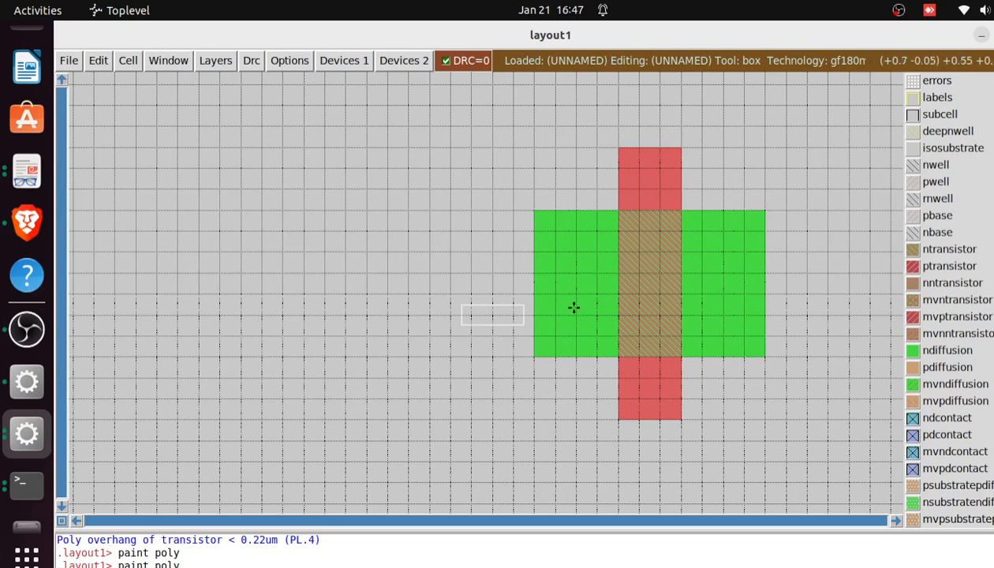
{"action": "left_click", "coordinate": [532, 357]}
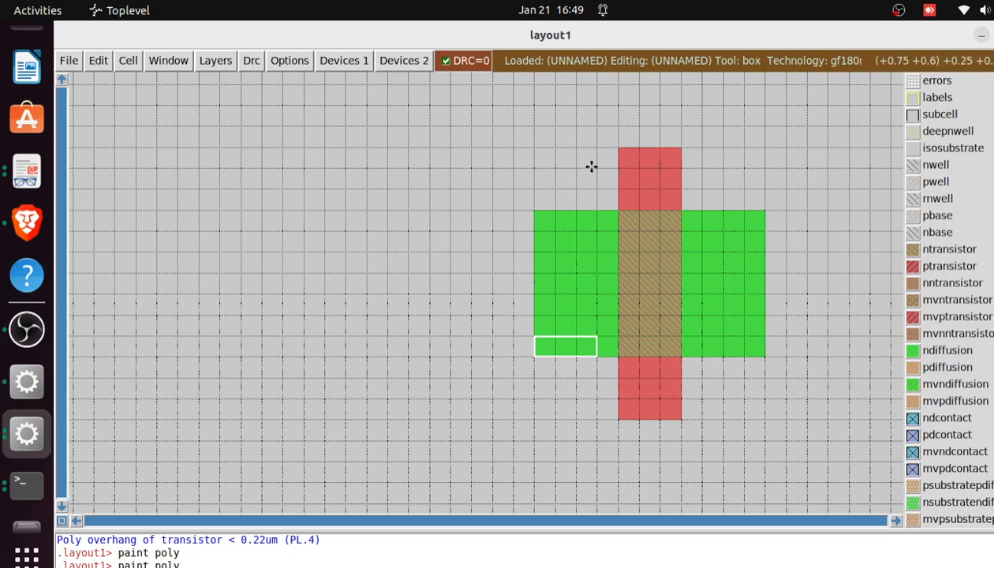
{"action": "left_click", "coordinate": [350, 67]}
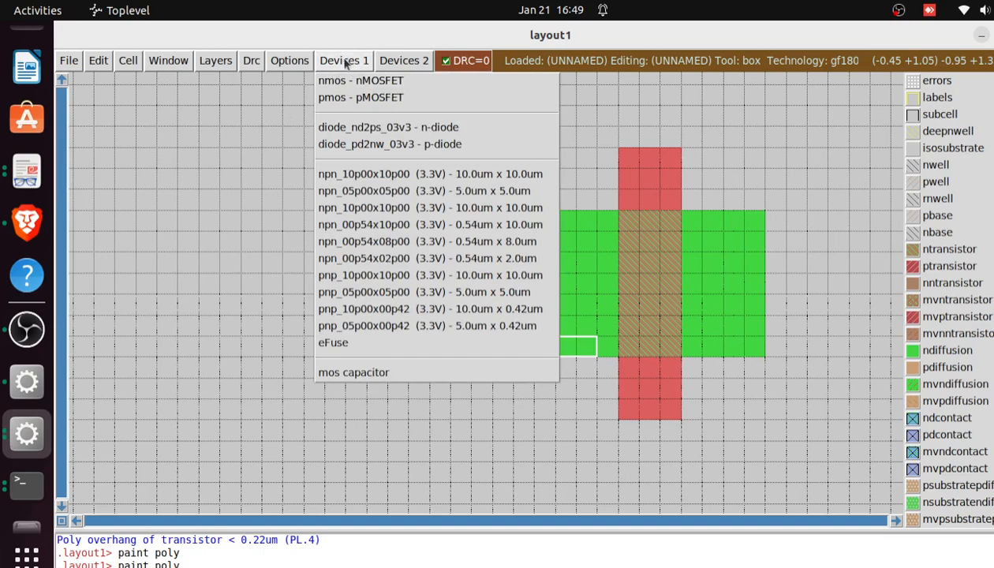
{"action": "left_click", "coordinate": [273, 128]}
{"action": "left_click", "coordinate": [272, 127]}
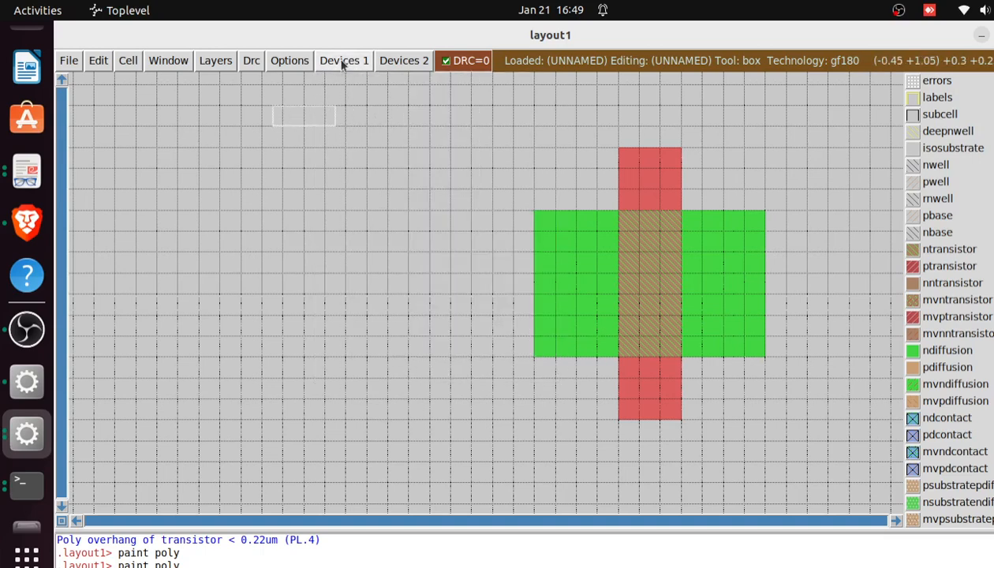
{"action": "left_click", "coordinate": [343, 63]}
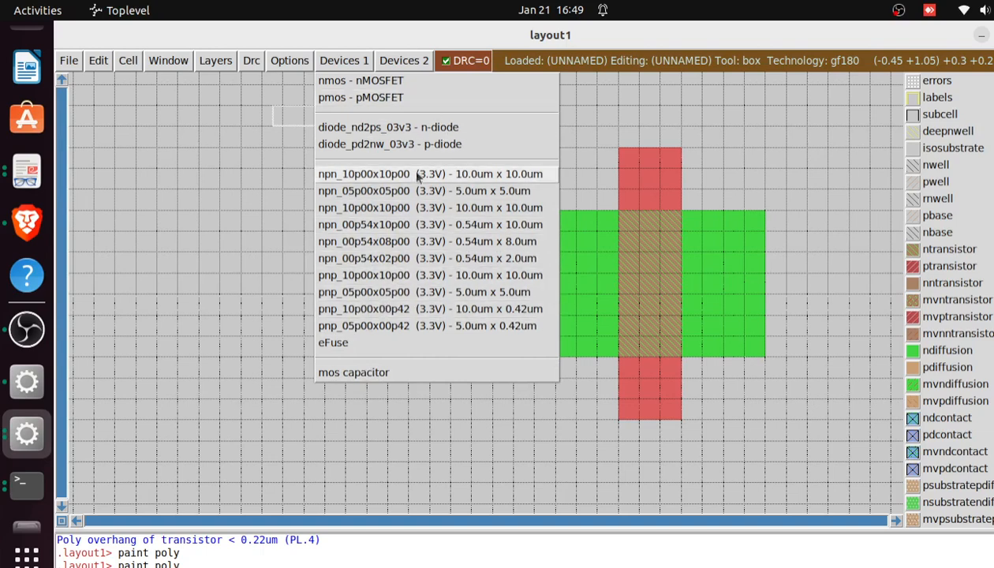
{"action": "left_click", "coordinate": [371, 82]}
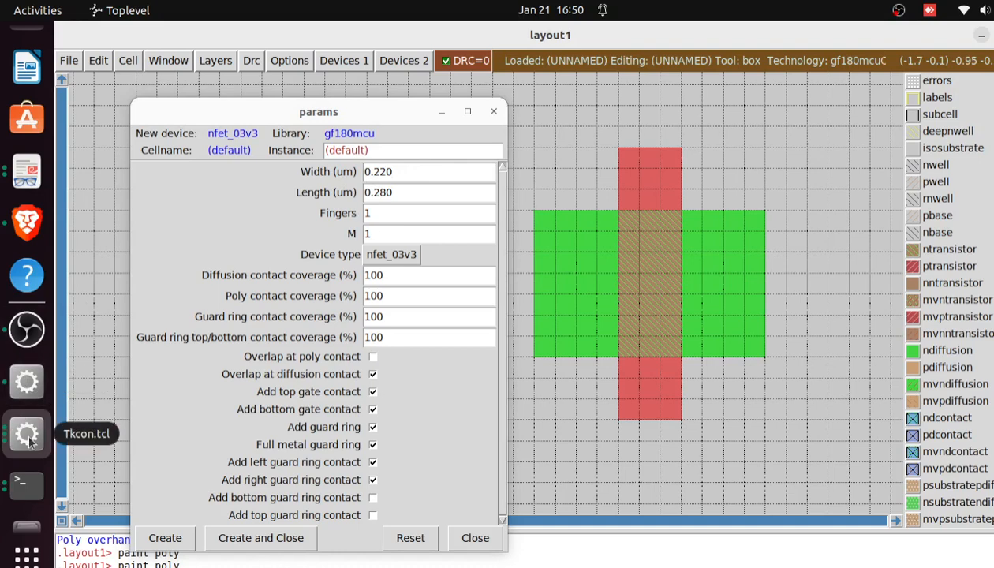
- Check the NMOS transistor's sizing in the EEE351_inv schematic in Xschem and return to the layout
{"action": "left_click", "coordinate": [26, 382]}
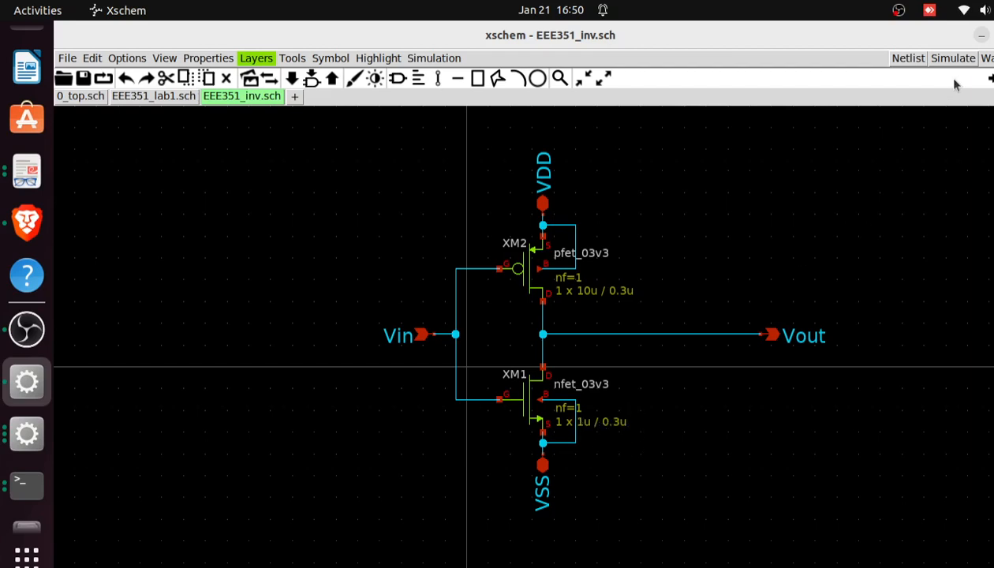
{"action": "left_click", "coordinate": [982, 37]}
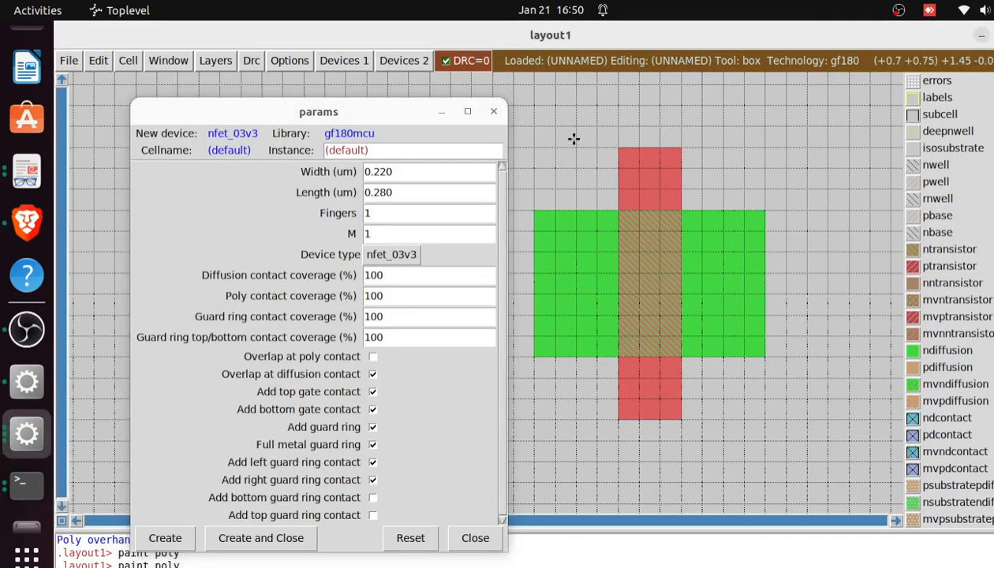
- Create the nMOSFET with a width of 1 um, a length of 0.3 um and overlap at poly contact enabled
{"action": "left_click", "coordinate": [408, 171]}
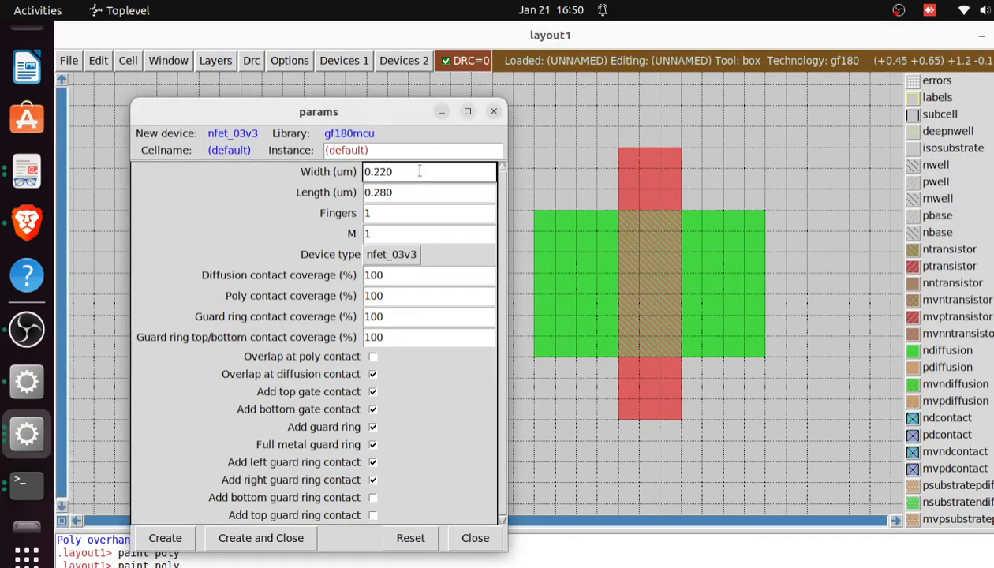
{"action": "key", "text": "BackSpace"}
{"action": "key", "text": "BackSpace"}
{"action": "key", "text": "BackSpace"}
{"action": "key", "text": "BackSpace"}
{"action": "type", "text": "1"}
{"action": "left_click", "coordinate": [399, 192]}
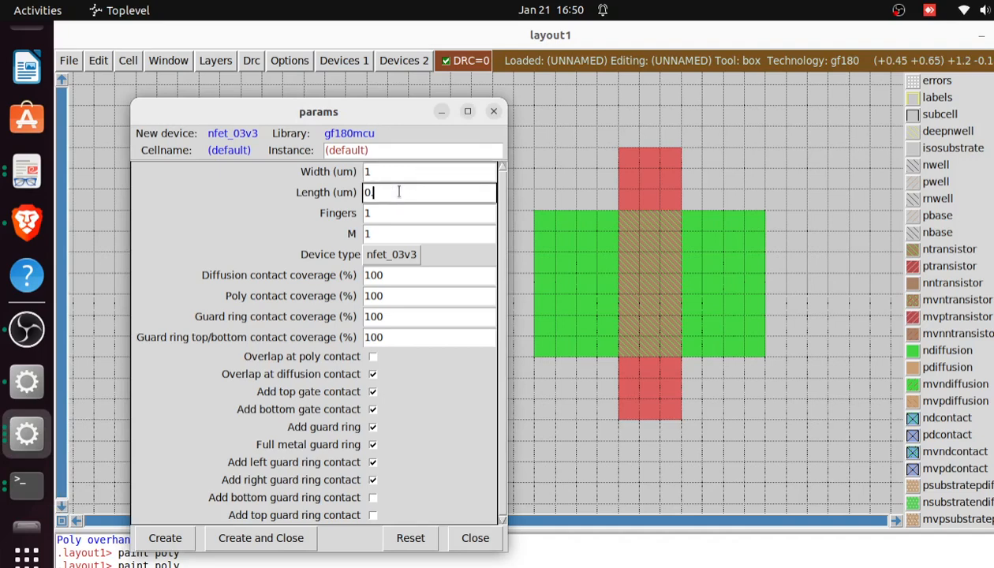
{"action": "type", "text": "3"}
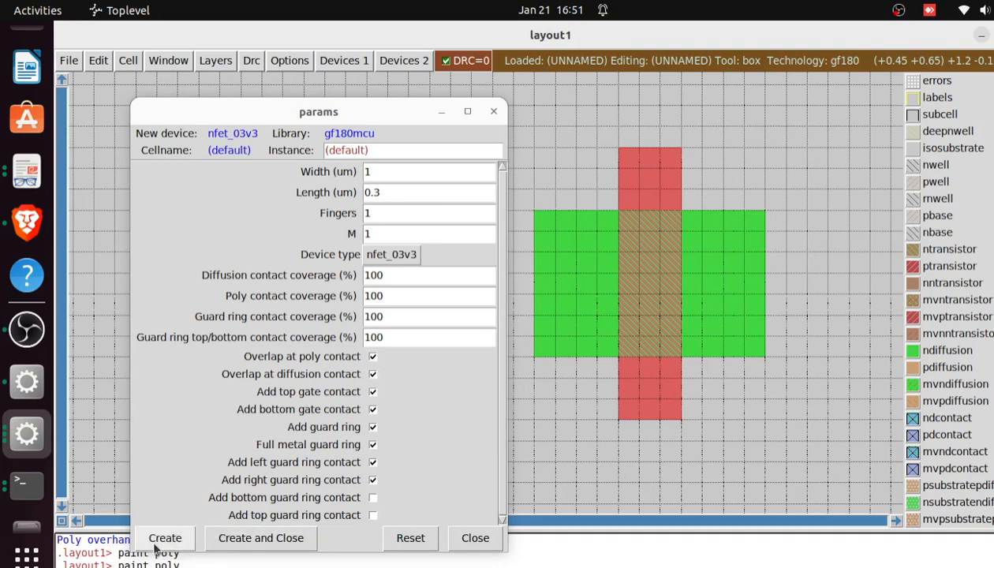
{"action": "left_click", "coordinate": [267, 541]}
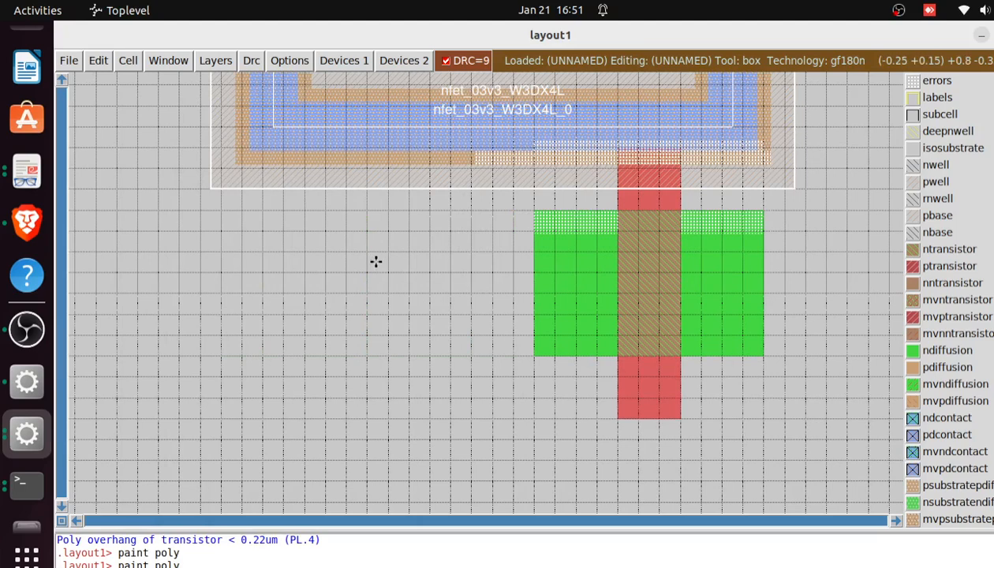
- Move the generated nMOSFET into the empty area well to the left of the hand-drawn transistor
{"action": "key", "text": "shift+z"}
{"action": "key", "text": "shift+z"}
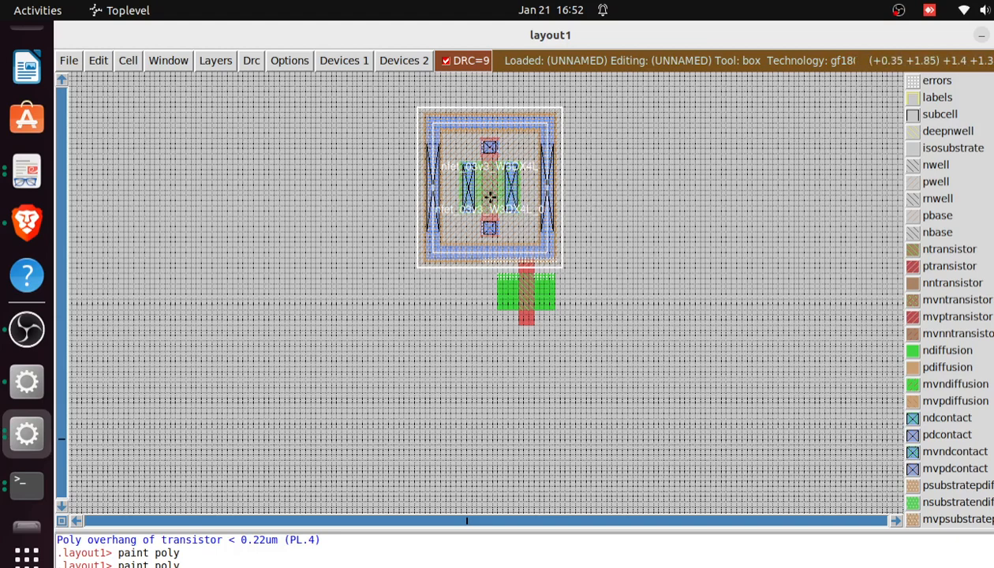
{"action": "key", "text": "s"}
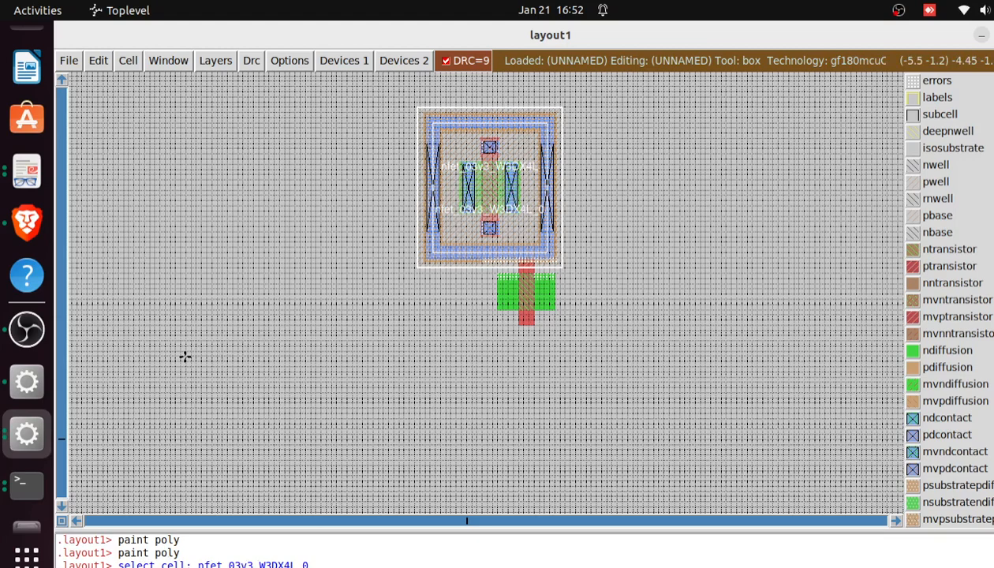
{"action": "key", "text": "m"}
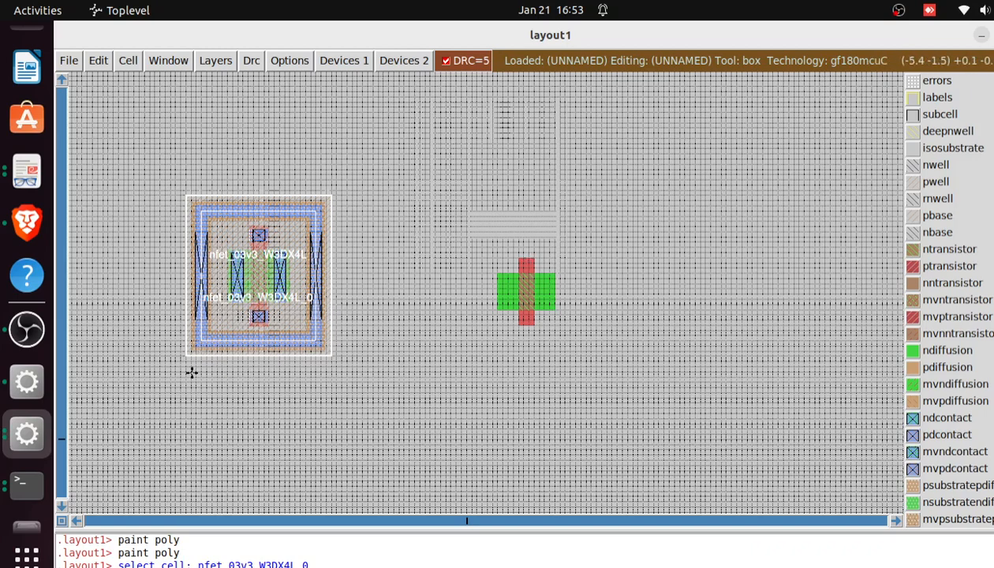
- Move the generated nMOSFET closer to the hand-drawn transistor, keeping it clear on the left side
{"action": "key", "text": "z"}
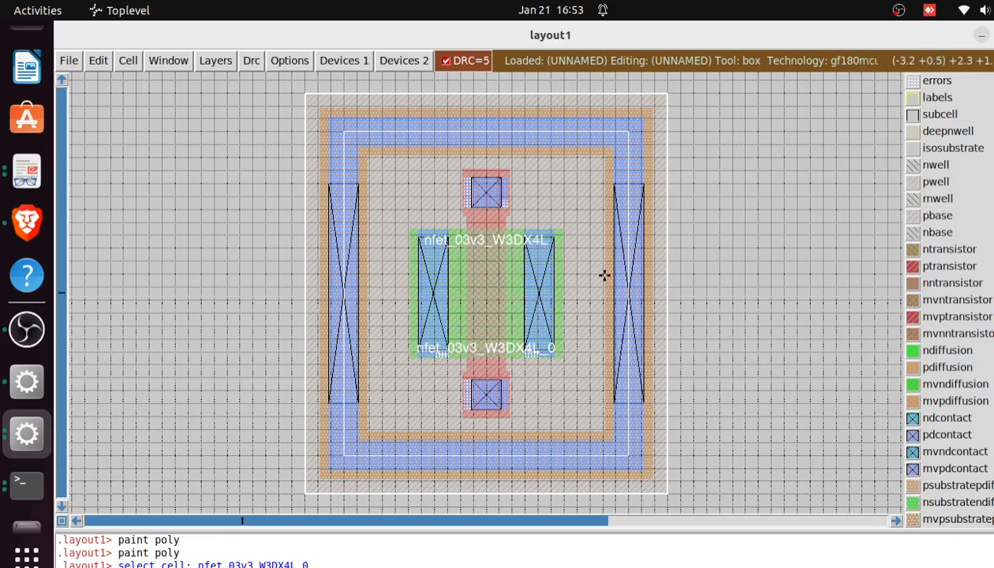
{"action": "key", "text": "Right"}
{"action": "key", "text": "Right"}
{"action": "key", "text": "Right"}
{"action": "key", "text": "Right"}
{"action": "key", "text": "Right"}
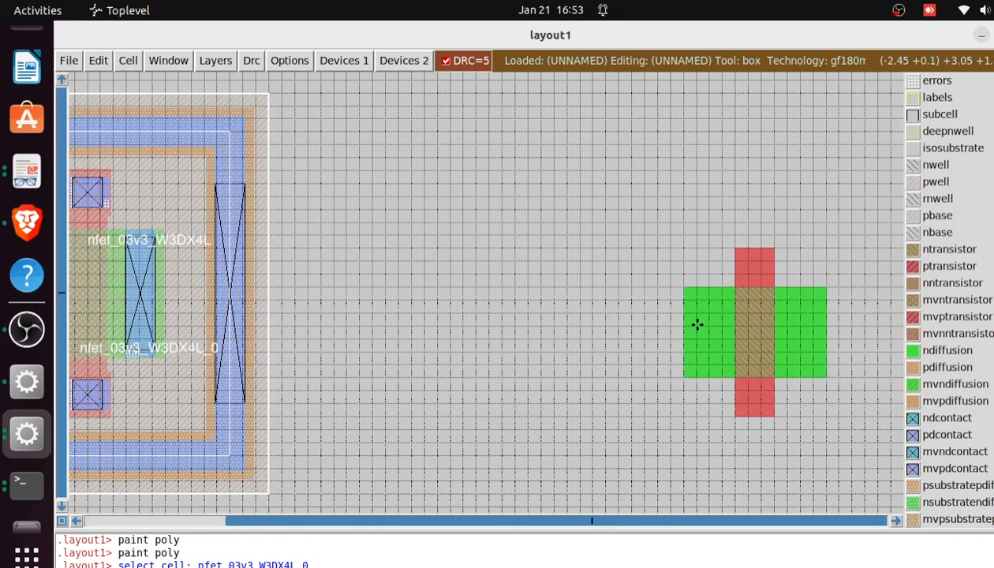
{"action": "key", "text": "Left"}
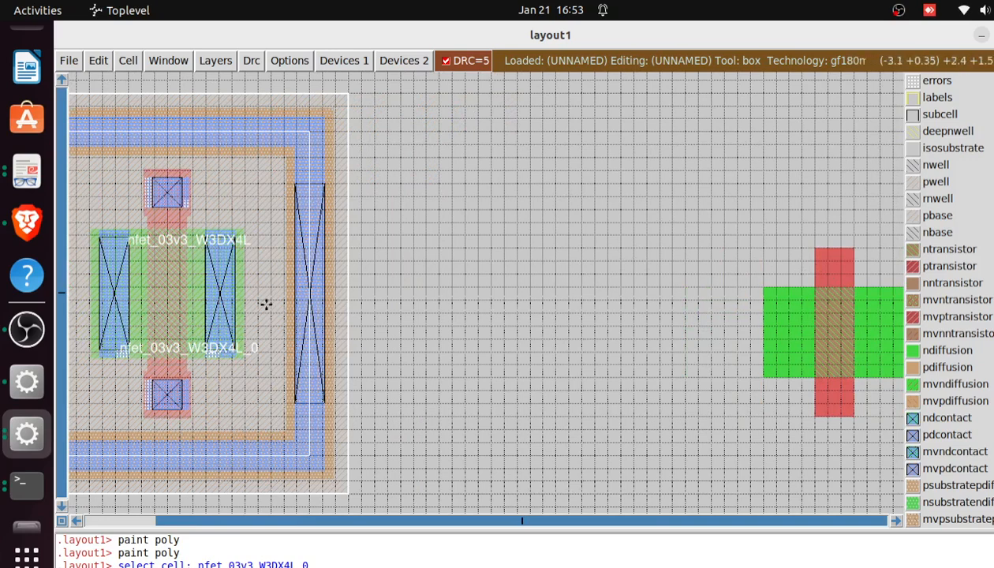
{"action": "left_click", "coordinate": [198, 352]}
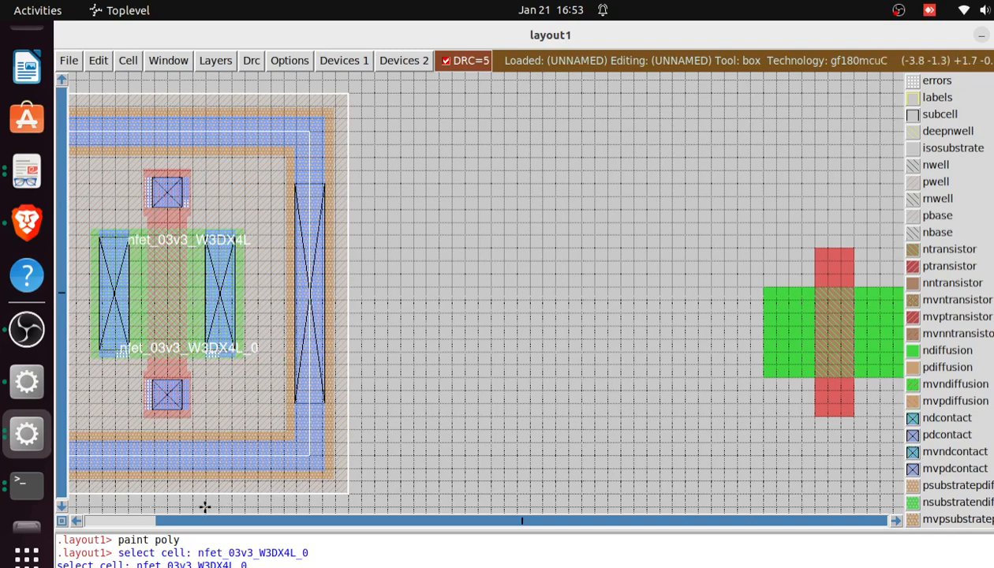
{"action": "key", "text": "m"}
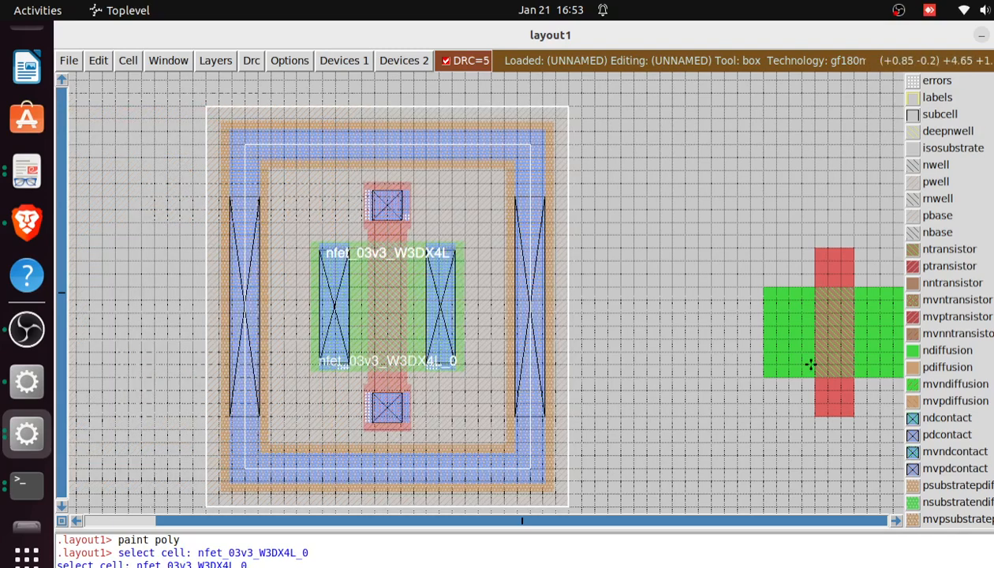
- Look through the layer palette from the diffusion and poly layers down to the metal and via layers
{"action": "key", "text": "Right"}
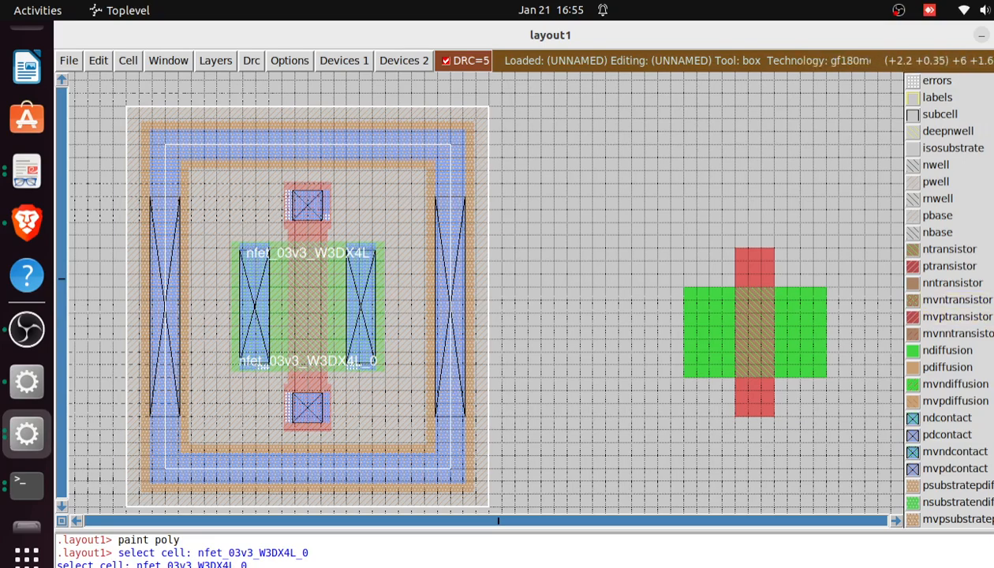
{"action": "scroll", "coordinate": [947, 300], "scroll_direction": "down", "scroll_amount": 10}
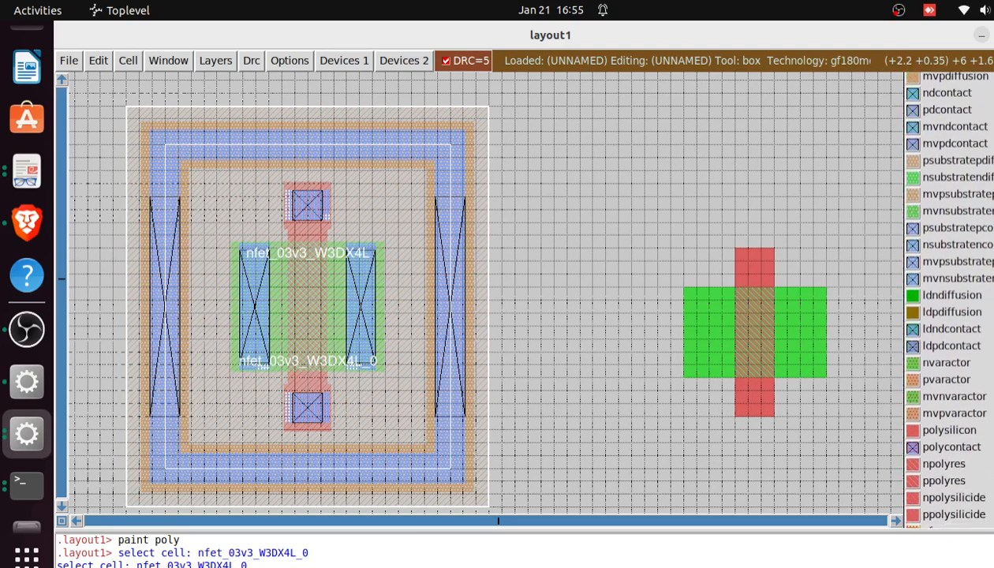
{"action": "scroll", "coordinate": [944, 299], "scroll_direction": "down", "scroll_amount": 7}
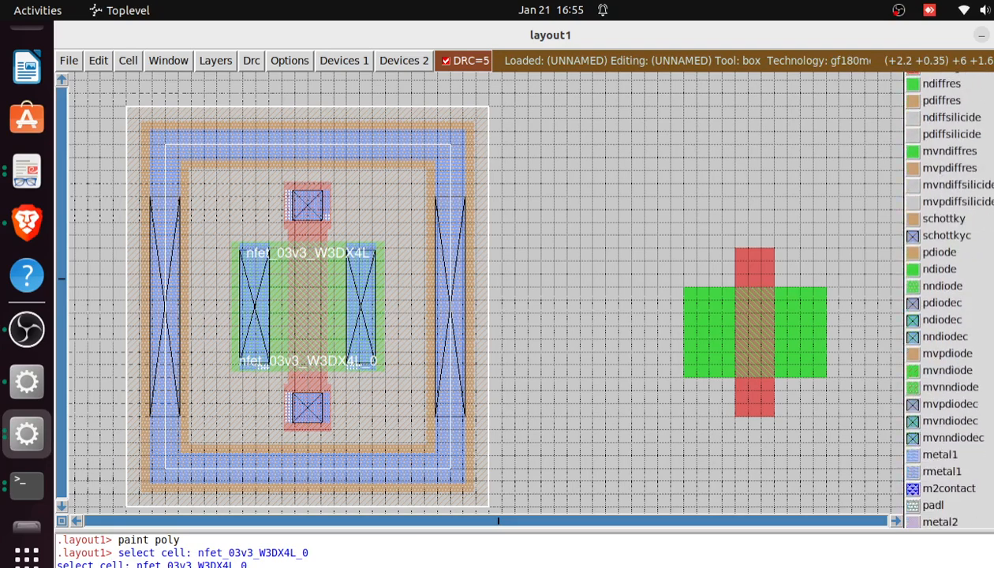
{"action": "scroll", "coordinate": [920, 312], "scroll_direction": "down", "scroll_amount": 3}
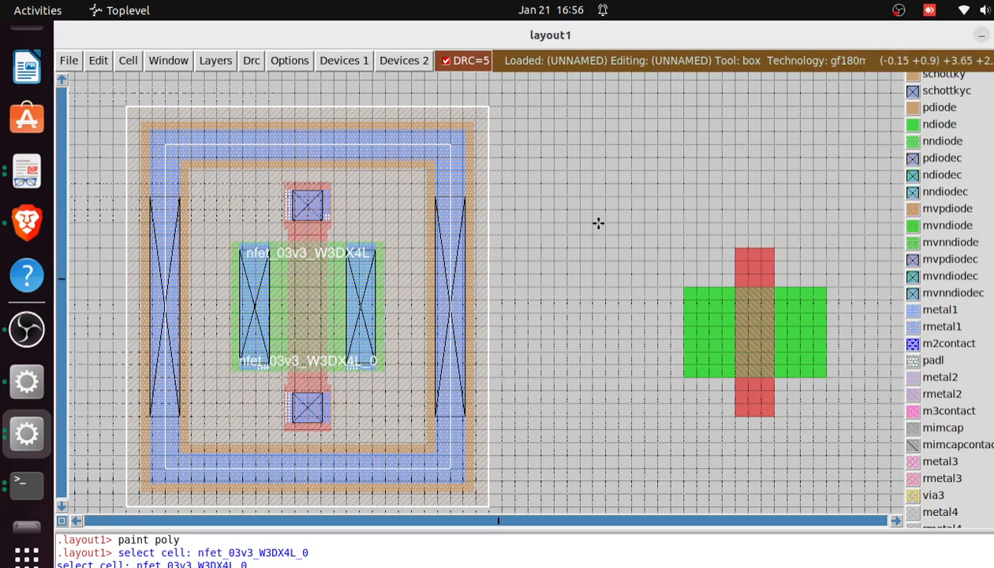
- Place the box in the empty area above the hand-drawn transistor and open the parameters for a new pMOSFET device
{"action": "key", "text": "shift+z"}
{"action": "left_click", "coordinate": [704, 238]}
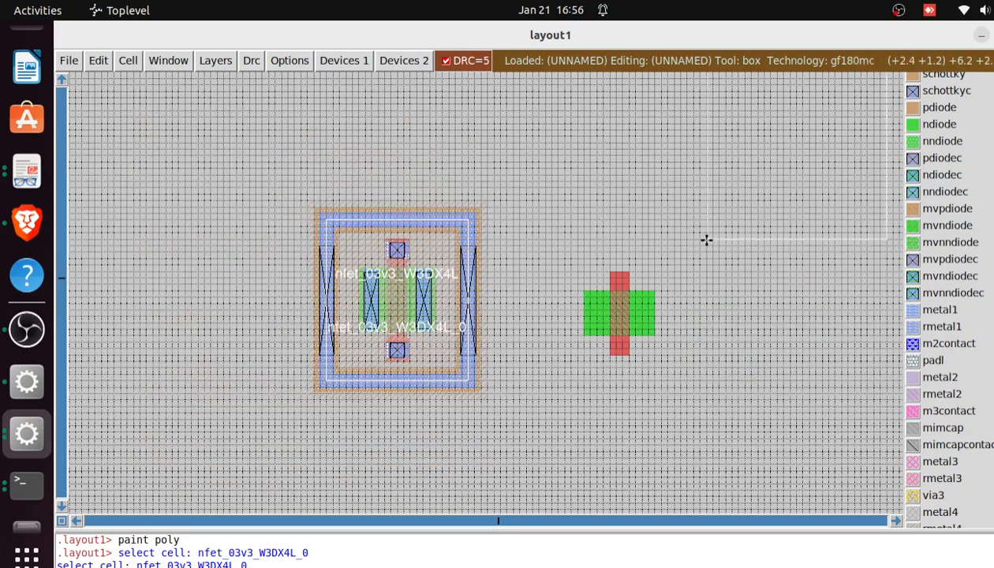
{"action": "left_click", "coordinate": [587, 196]}
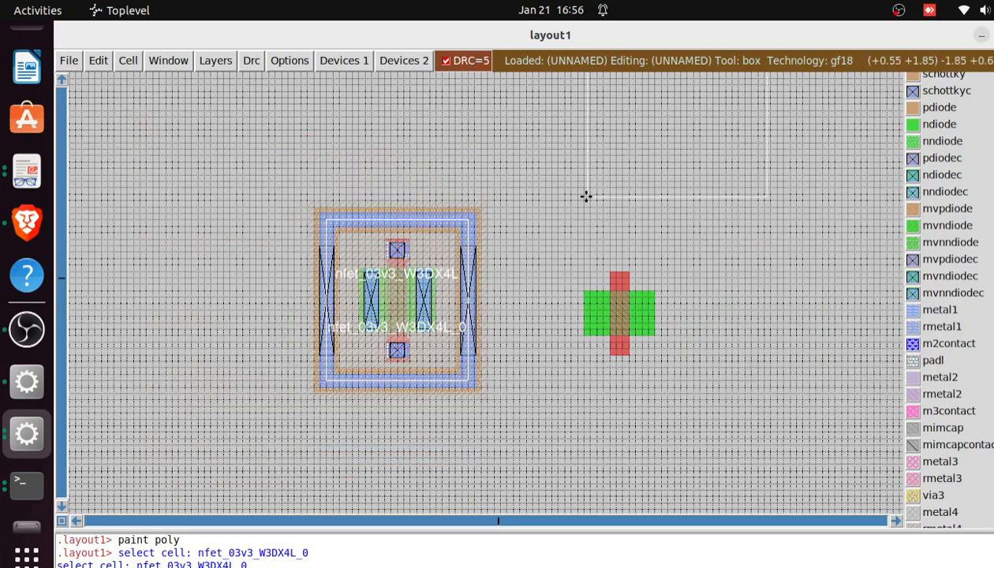
{"action": "left_click", "coordinate": [340, 61]}
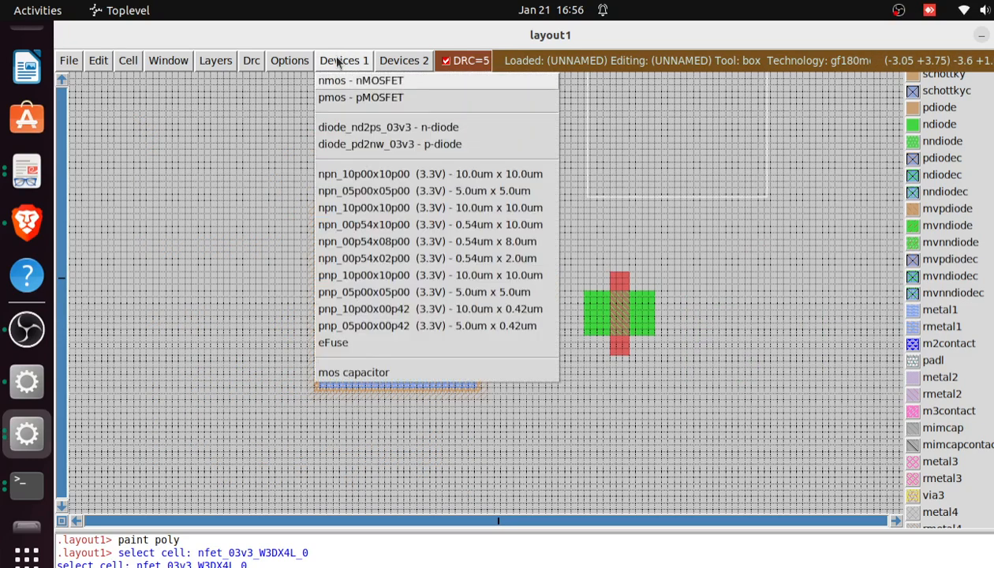
{"action": "left_click", "coordinate": [354, 97]}
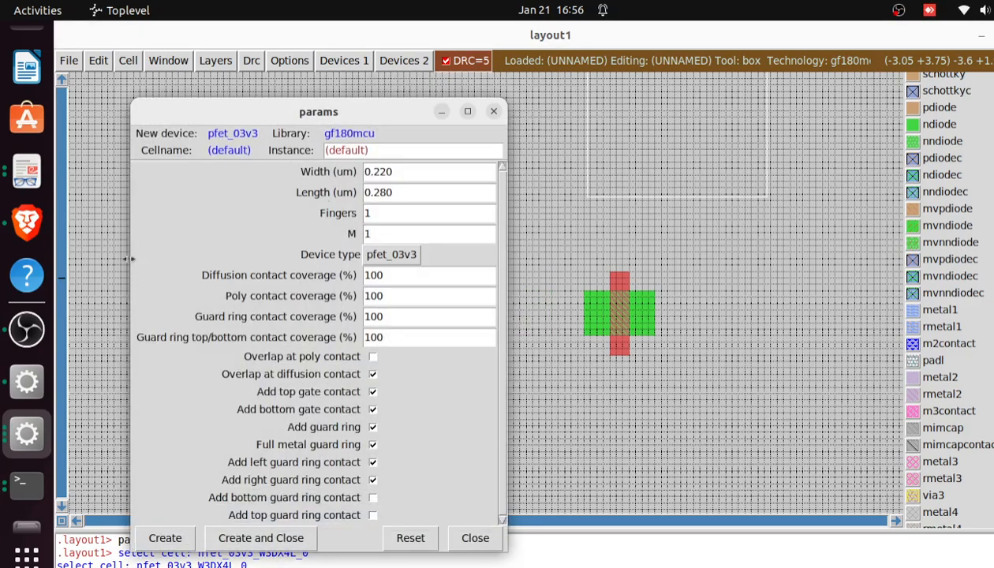
- Create the pMOSFET with a width of 3 um and a length of 0.3 um
{"action": "left_click", "coordinate": [407, 172]}
{"action": "key", "text": "BackSpace"}
{"action": "key", "text": "BackSpace"}
{"action": "key", "text": "BackSpace"}
{"action": "key", "text": "BackSpace"}
{"action": "key", "text": "BackSpace"}
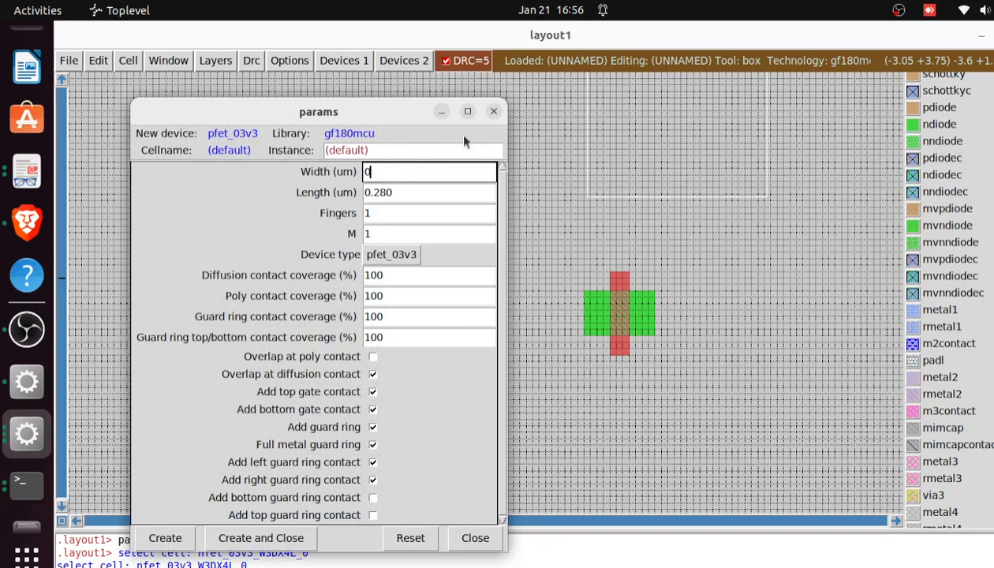
{"action": "type", "text": "3"}
{"action": "left_click", "coordinate": [419, 188]}
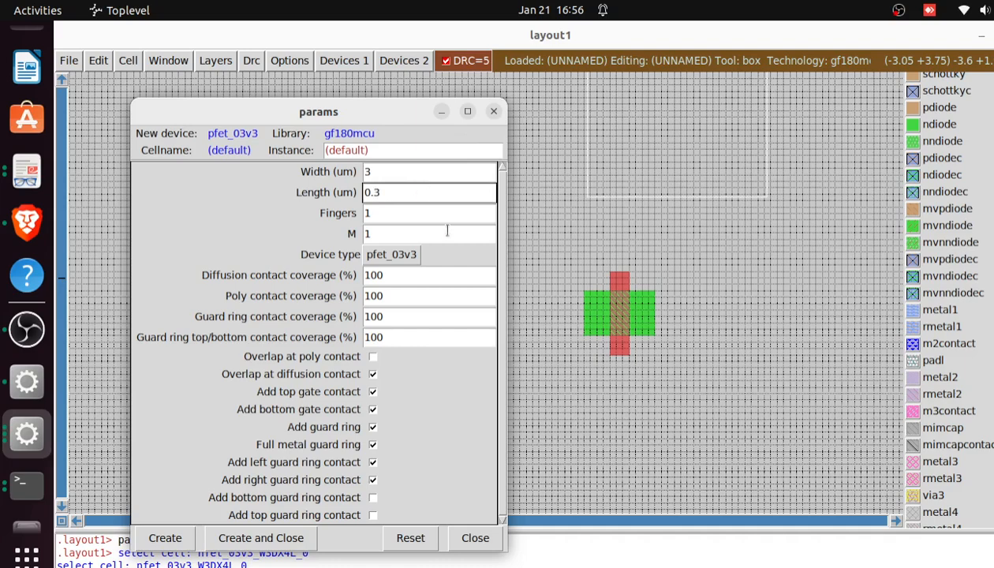
{"action": "left_click", "coordinate": [259, 543]}
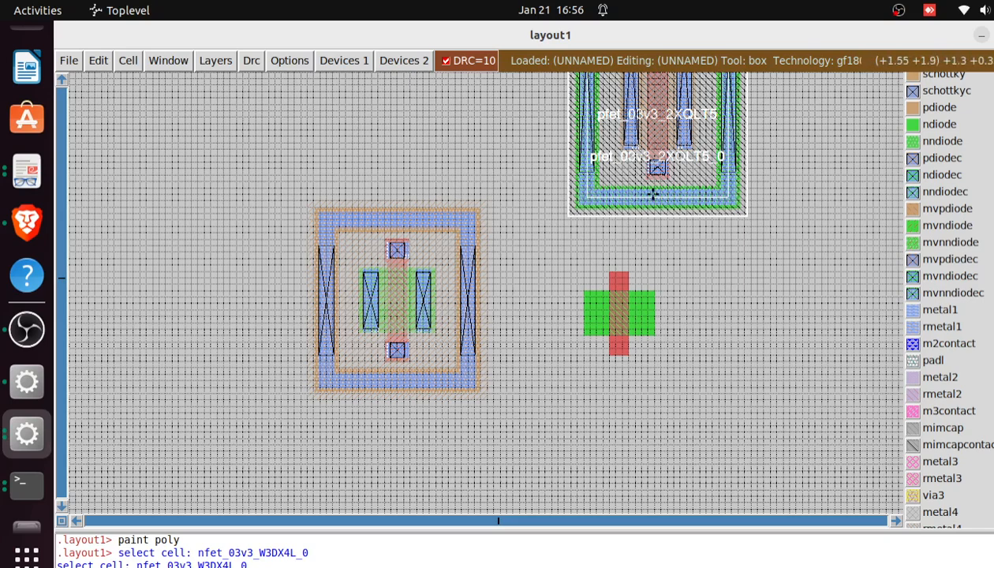
- Move the generated nMOSFET horizontally to the far left to free space beside the hand-drawn transistor
{"action": "left_click", "coordinate": [381, 306]}
{"action": "key", "text": "s"}
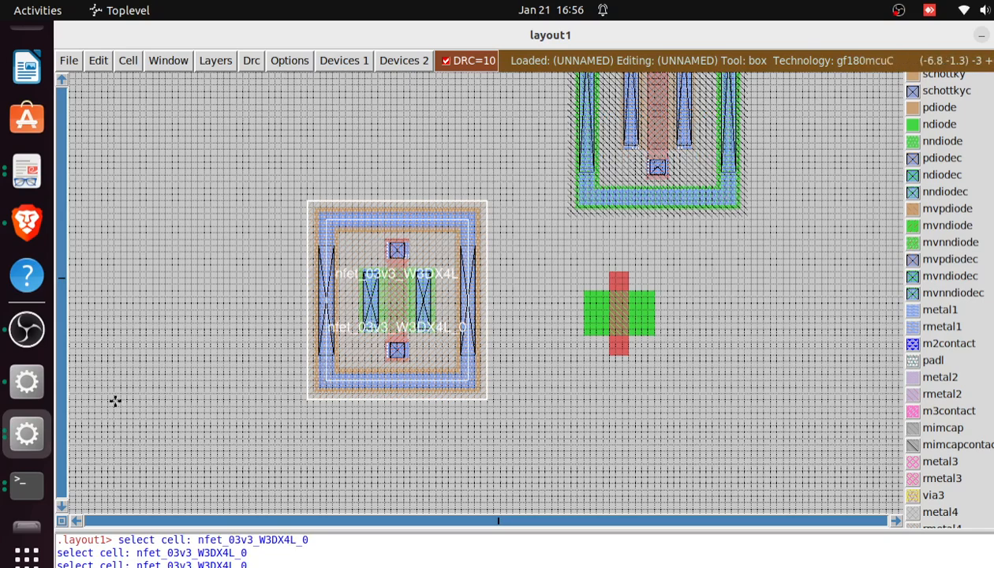
{"action": "key", "text": "m"}
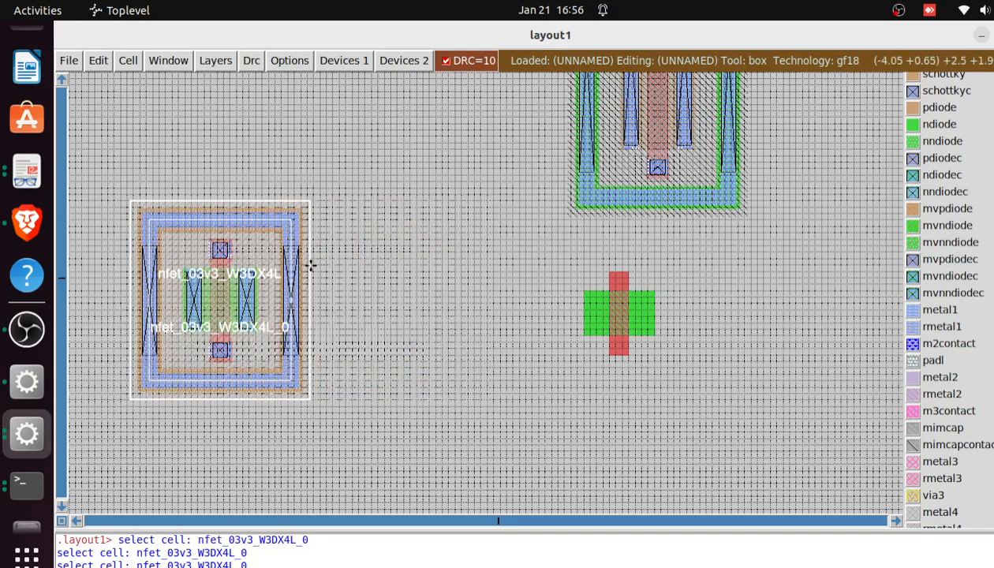
- Move the generated pMOSFET into the gap between the generated nMOSFET and the hand-drawn transistor
{"action": "left_click", "coordinate": [638, 172]}
{"action": "key", "text": "s"}
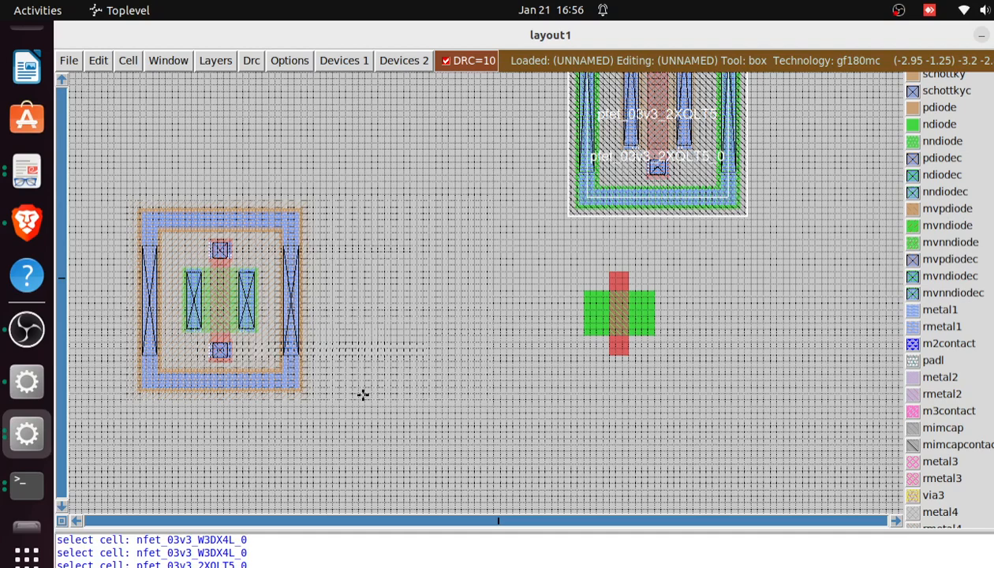
{"action": "key", "text": "m"}
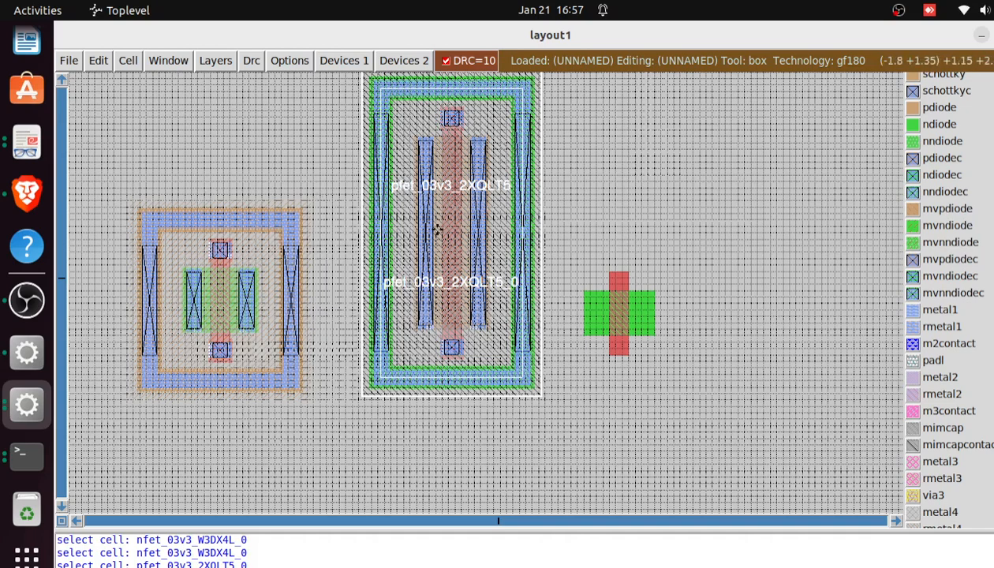
{"action": "left_click", "coordinate": [345, 63]}
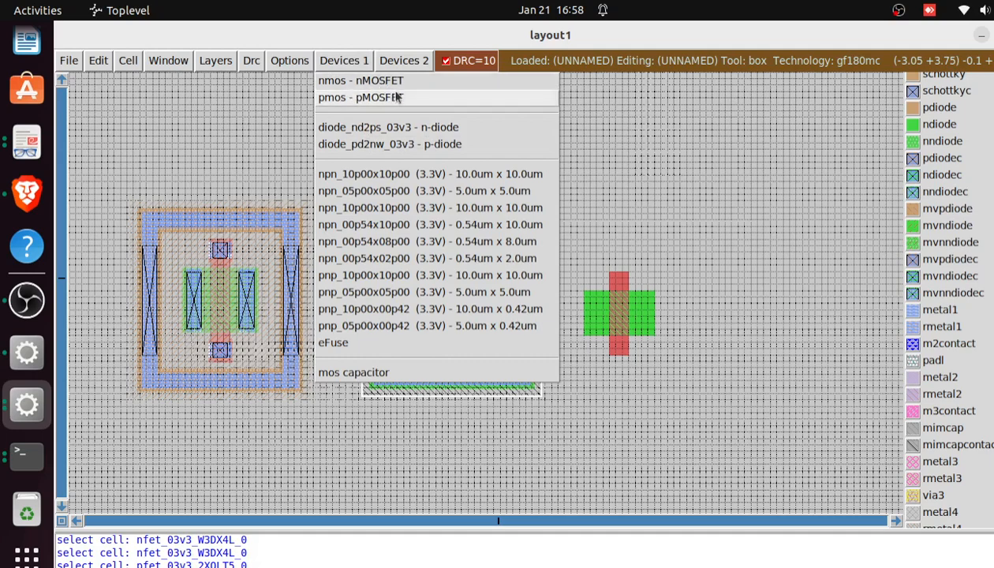
{"action": "left_click", "coordinate": [266, 128]}
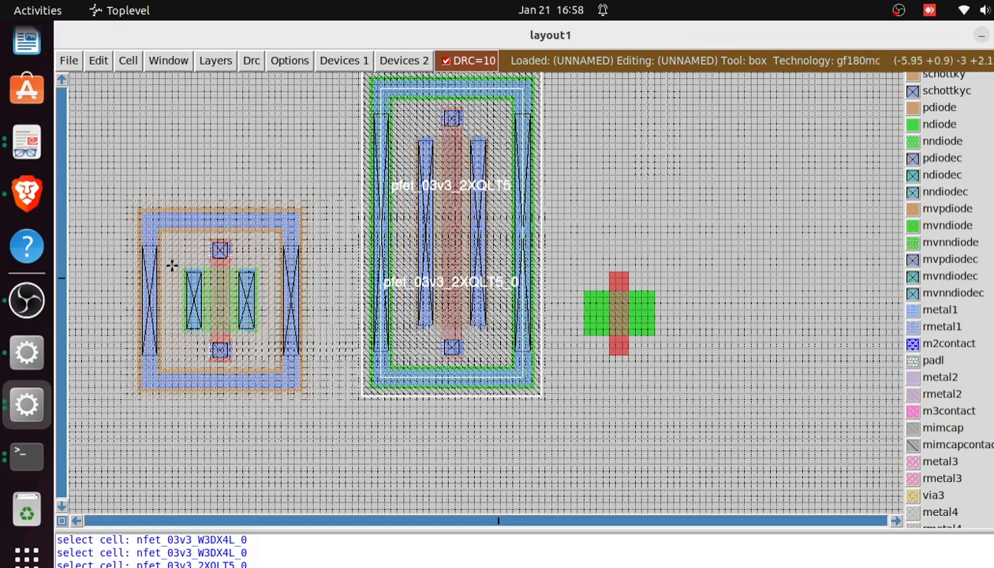
{"action": "left_click", "coordinate": [24, 299]}
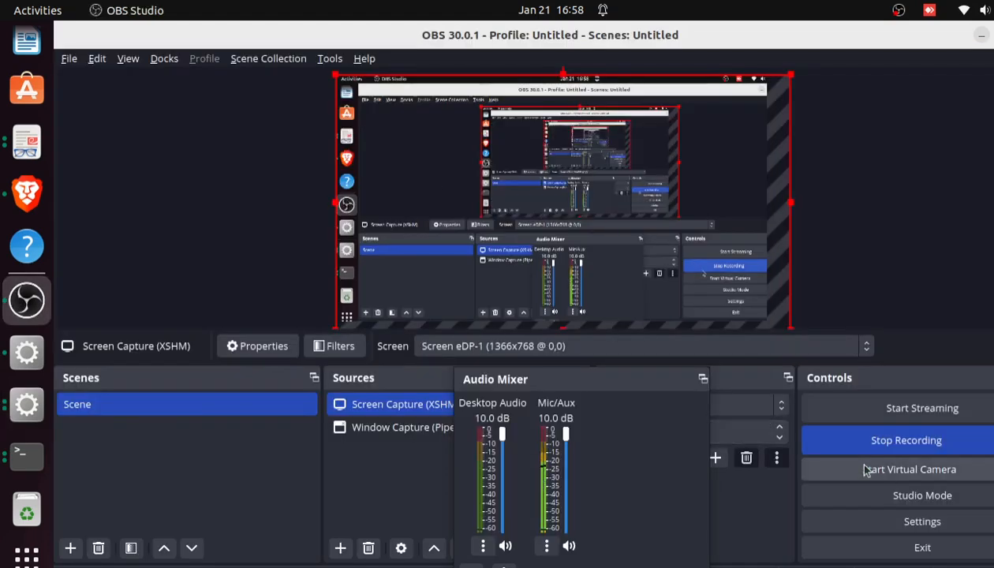
{"action": "left_click", "coordinate": [913, 442]}
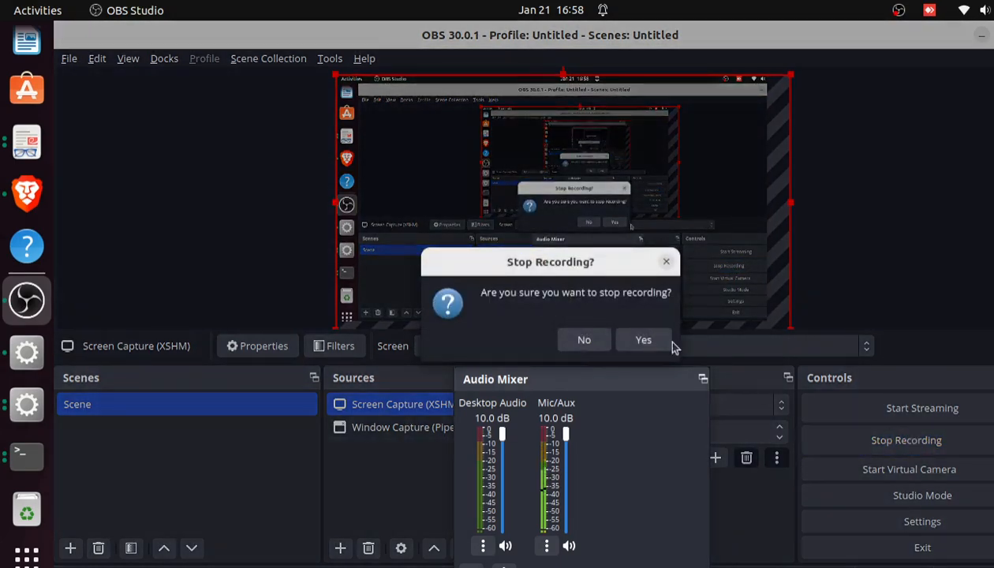